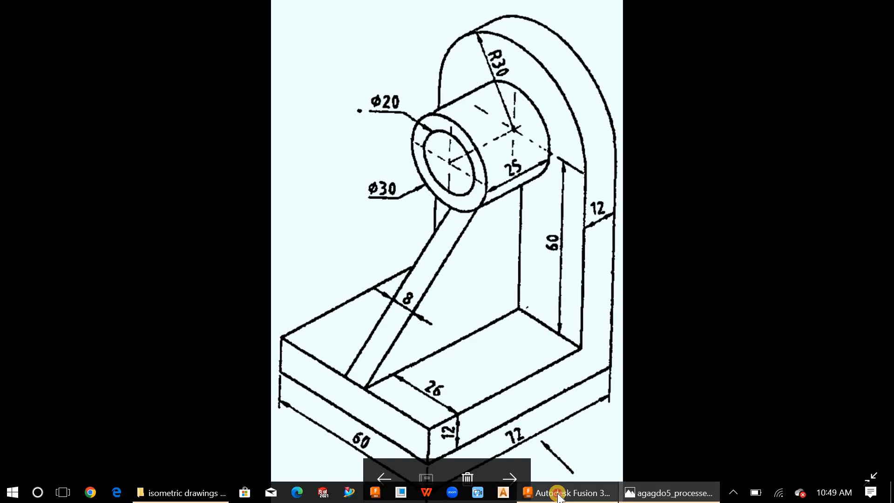
- In Fusion 360, sketch a 72 by 60 mm rectangle on the horizontal XY plane with one corner at the origin, and finish the sketch
left_click(111, 65)
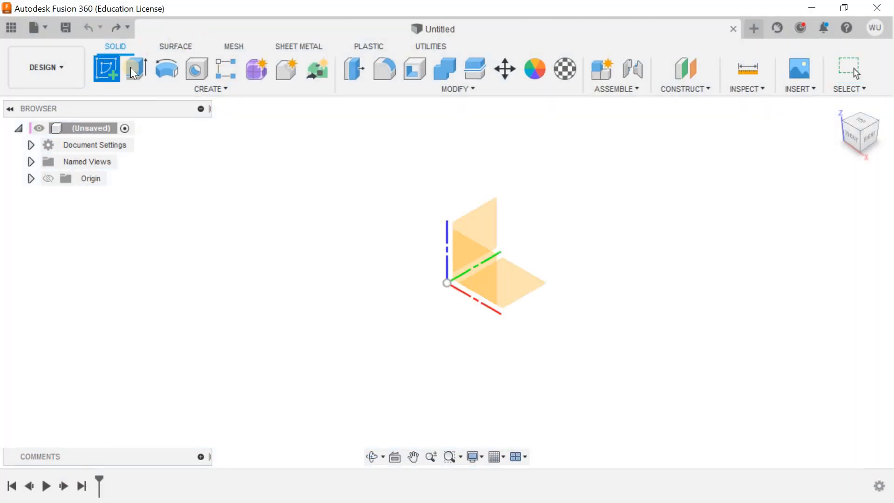
left_click(516, 277)
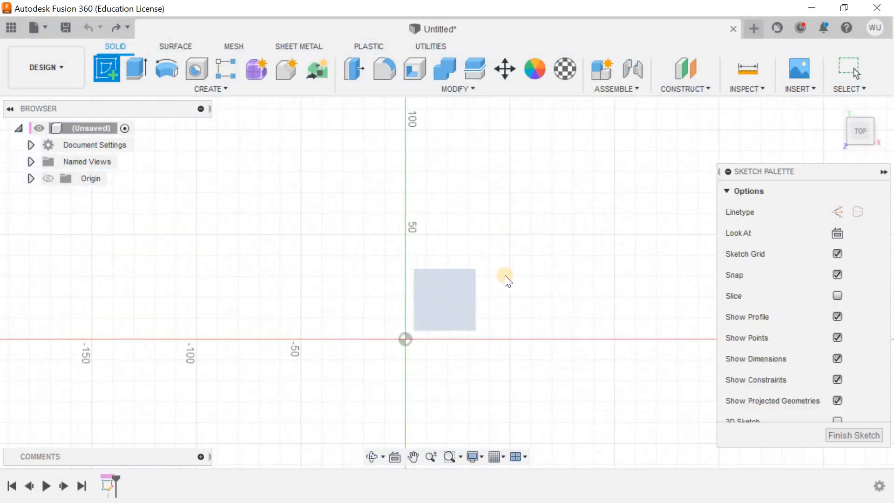
left_click(142, 67)
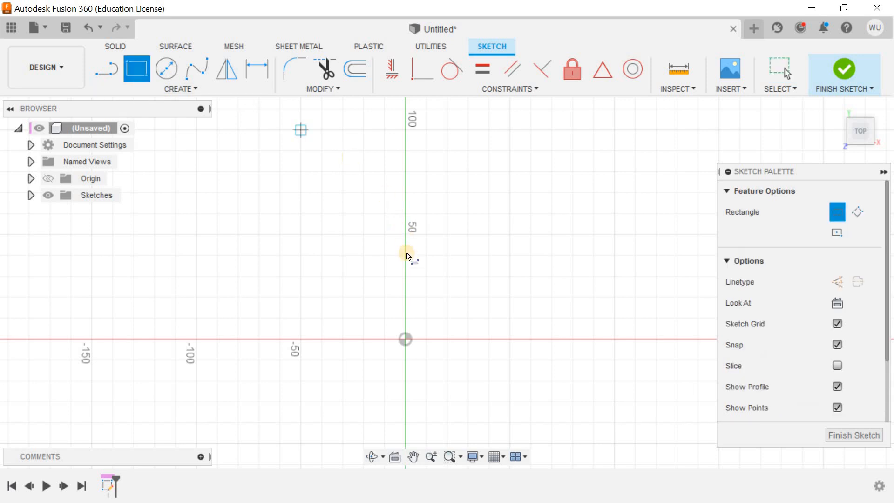
left_click(406, 339)
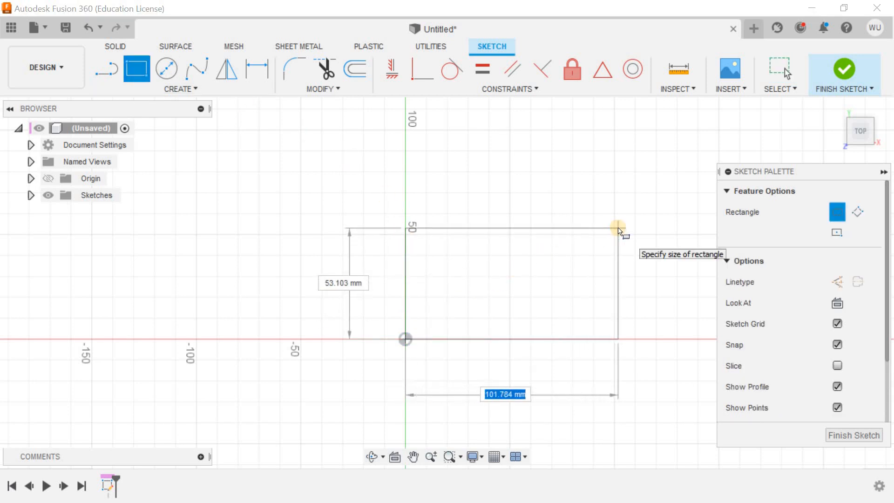
type("72")
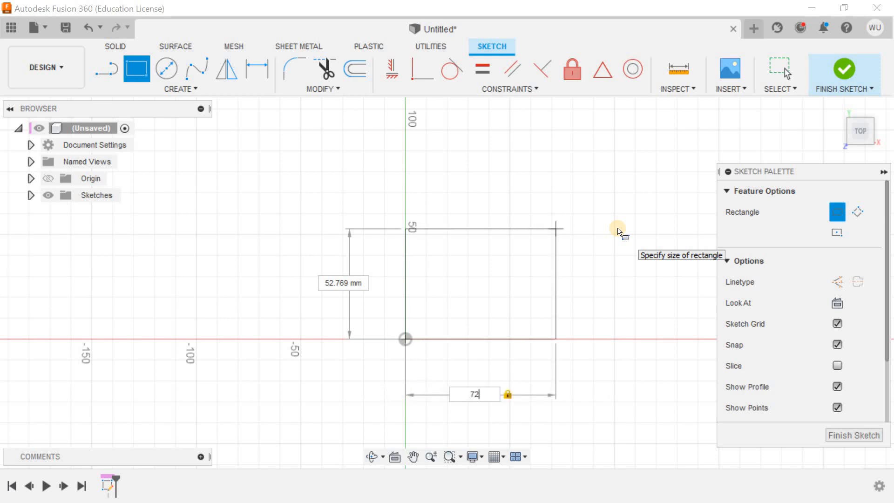
key("Tab")
type("60")
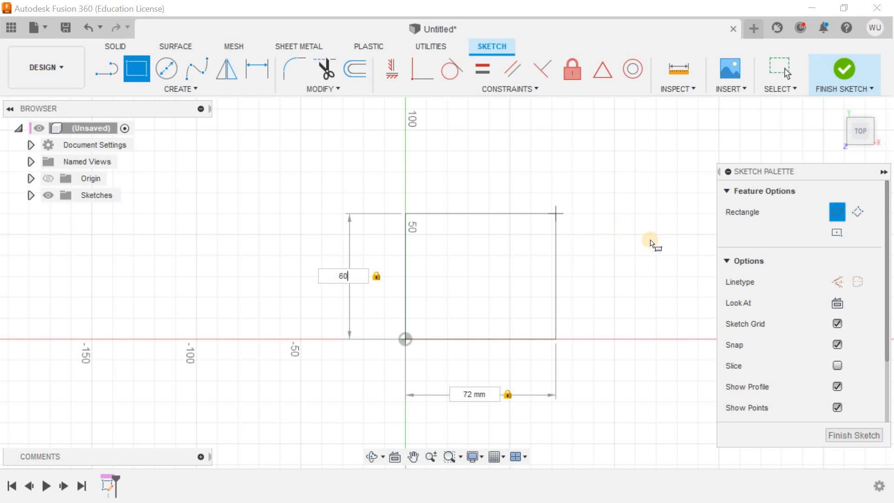
key("Return")
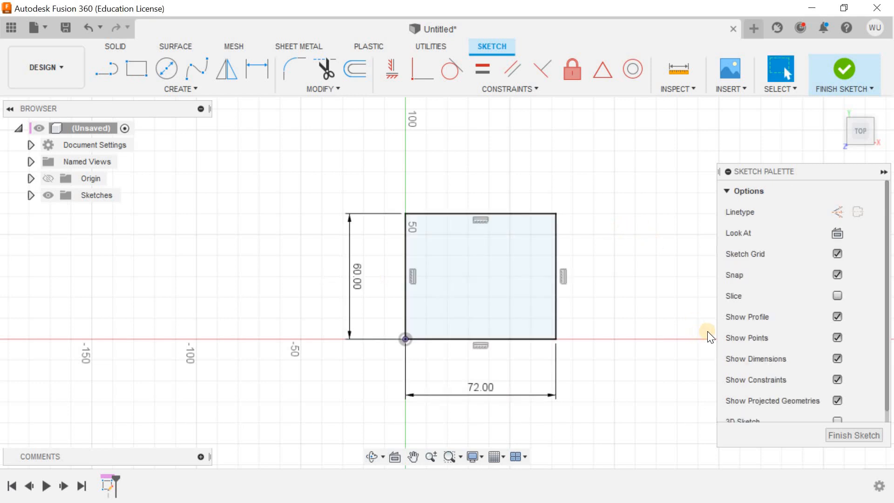
left_click(849, 435)
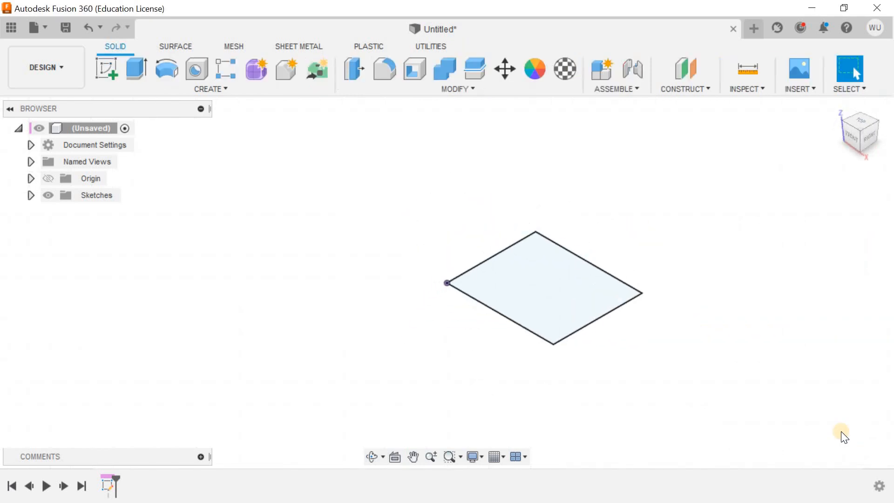
- Extrude the rectangle profile 12 mm upward as a new body to form the base plate
left_click(147, 74)
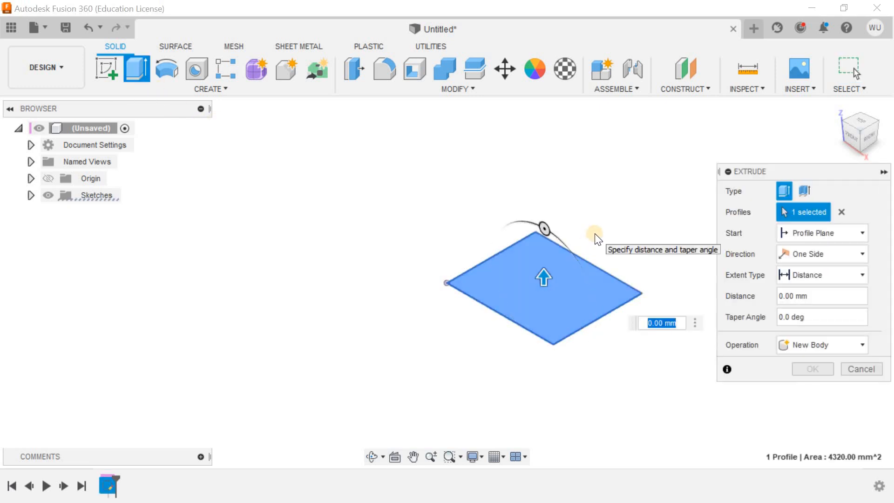
type("12")
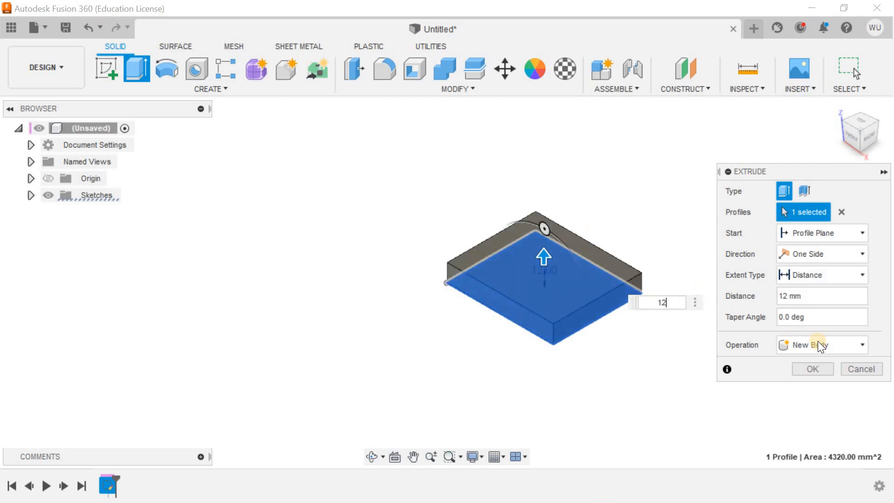
left_click(820, 367)
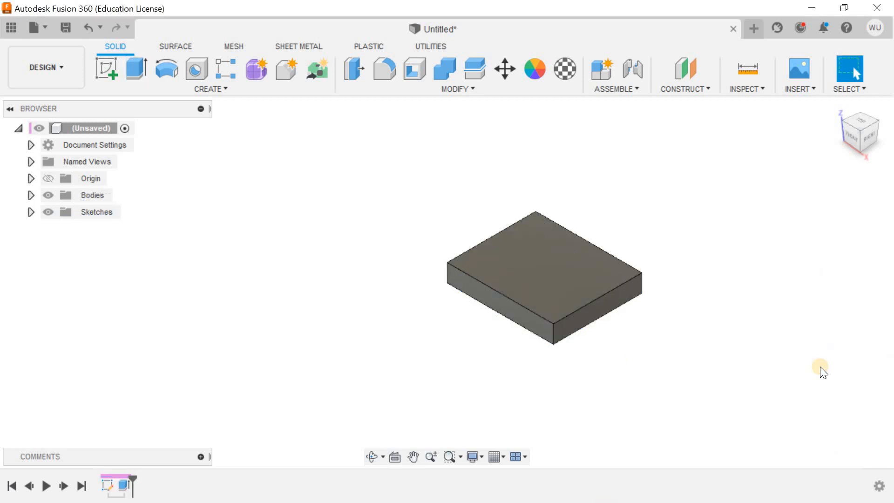
left_click(836, 106)
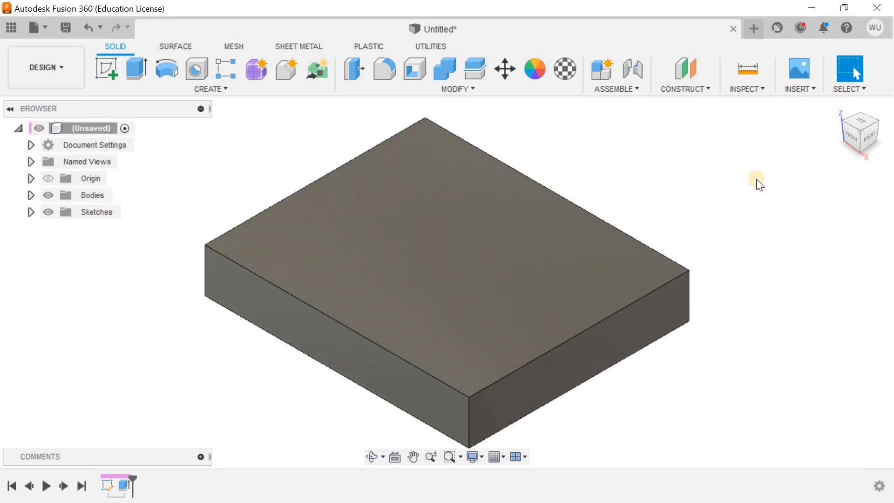
scroll(757, 184, "down", 4)
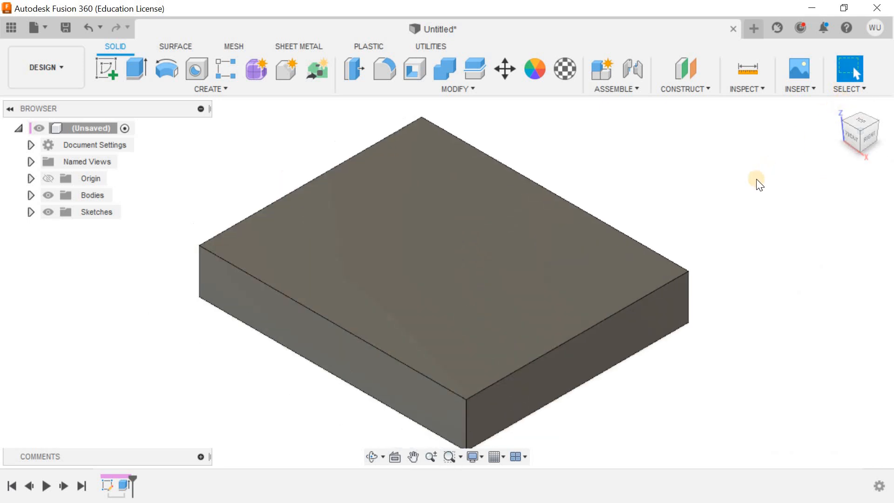
- Consult the reference drawing in Photos, and in Fusion 360 sketch a 12 by 60 mm rectangle along the short edge above the origin on the base's top face
left_click(800, 7)
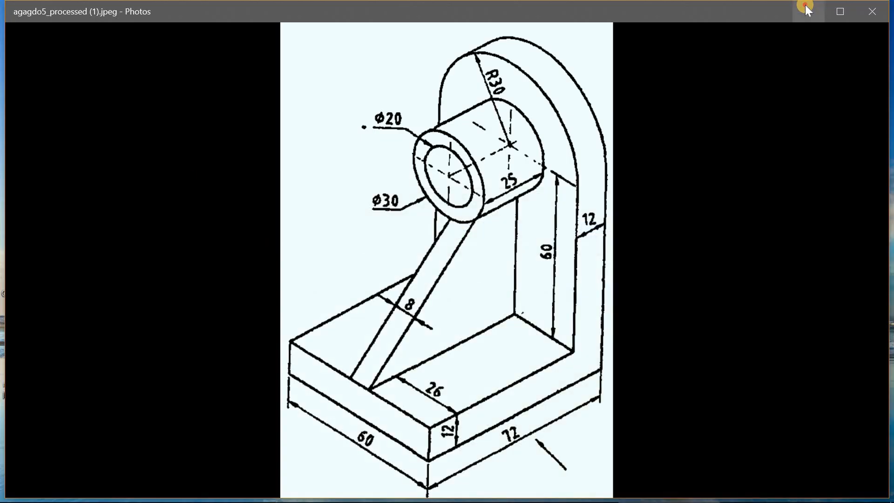
left_click(806, 5)
left_click(595, 498)
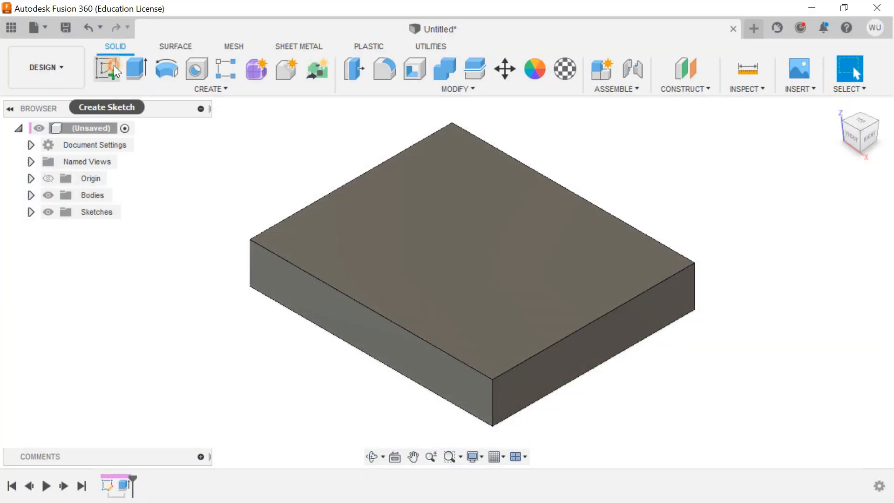
left_click(113, 66)
left_click(430, 177)
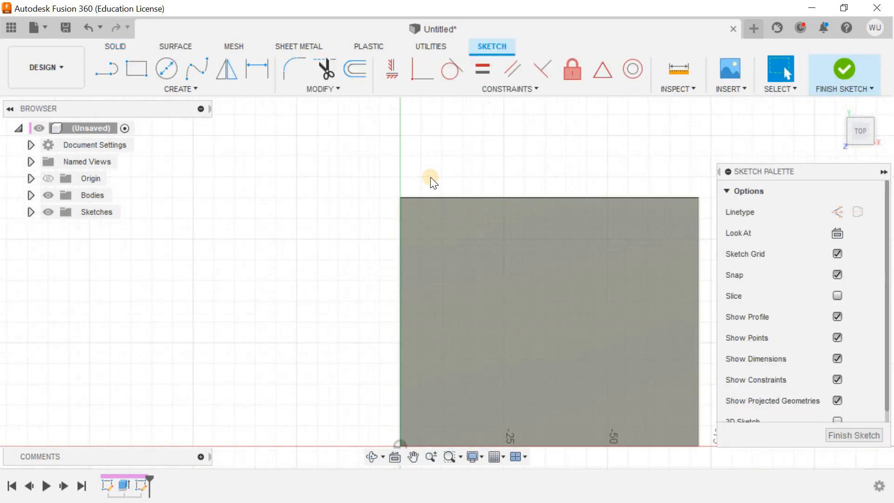
left_click(137, 69)
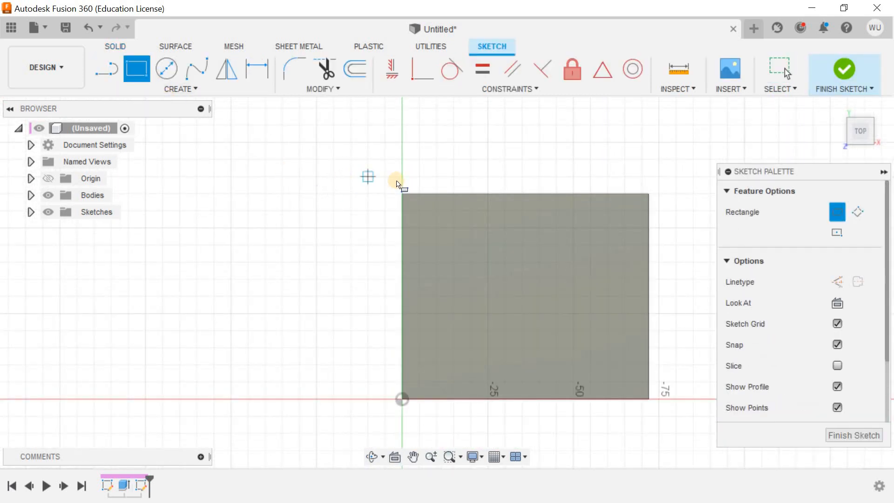
left_click(403, 193)
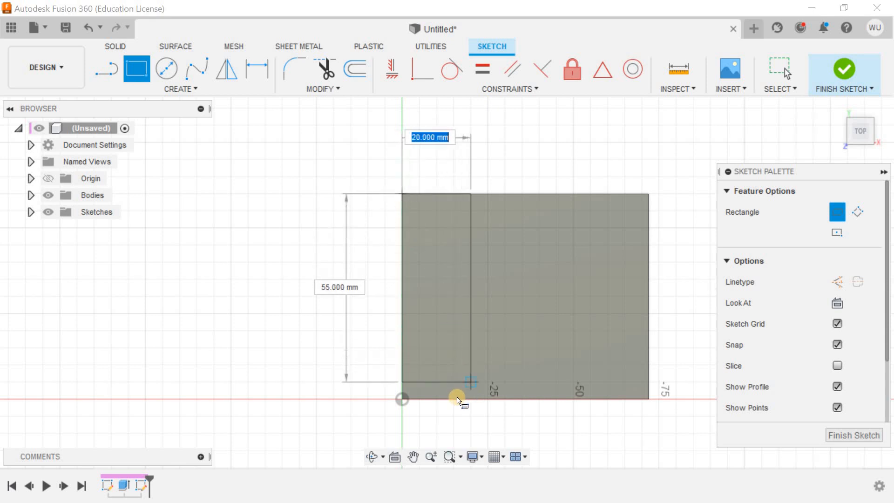
type("12")
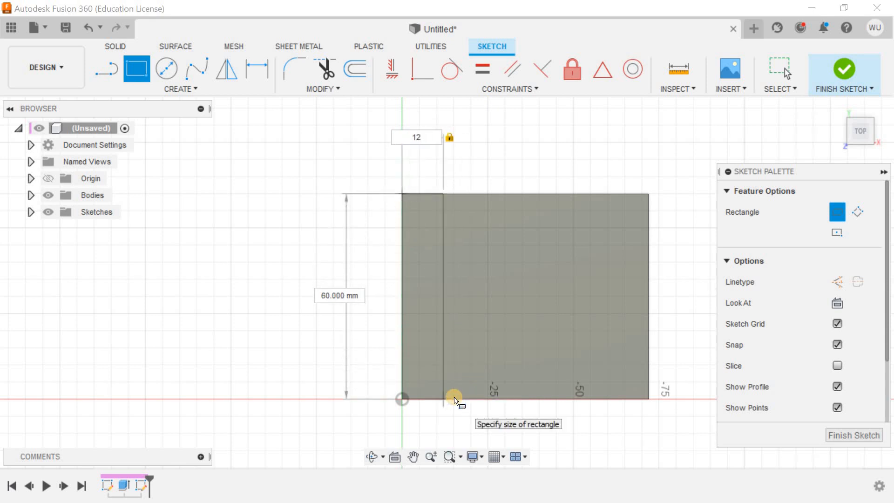
key("Tab")
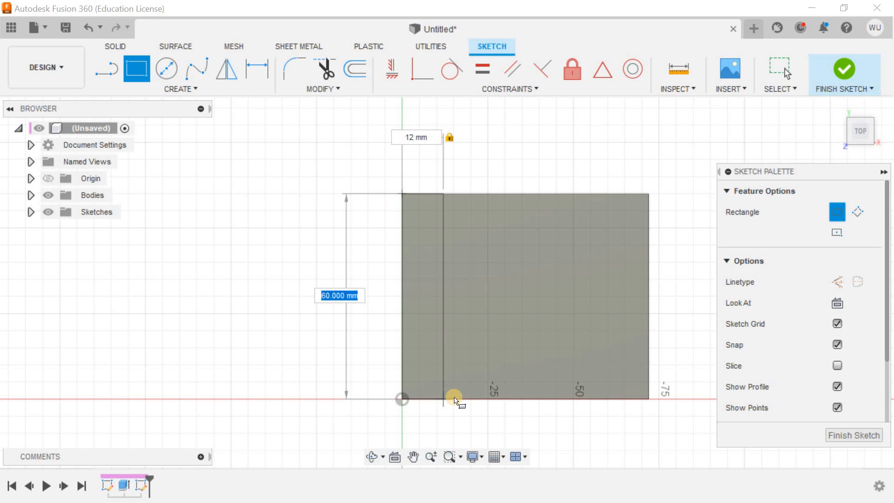
type("60")
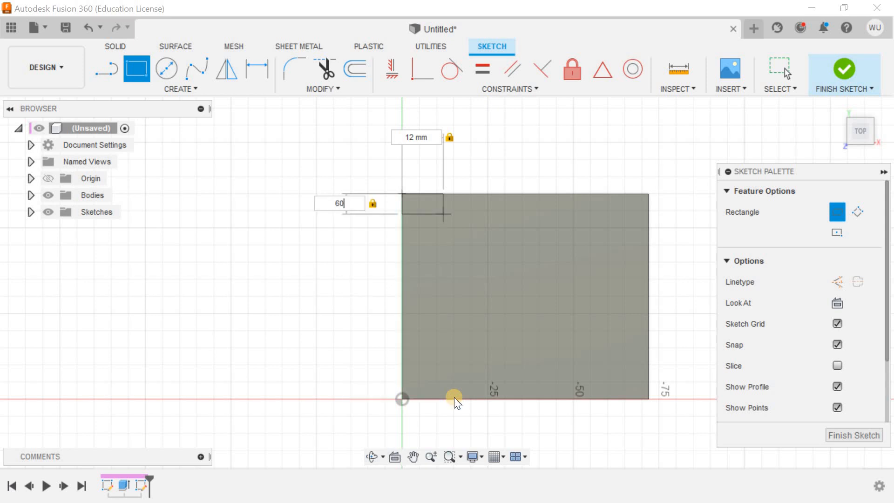
key("Return")
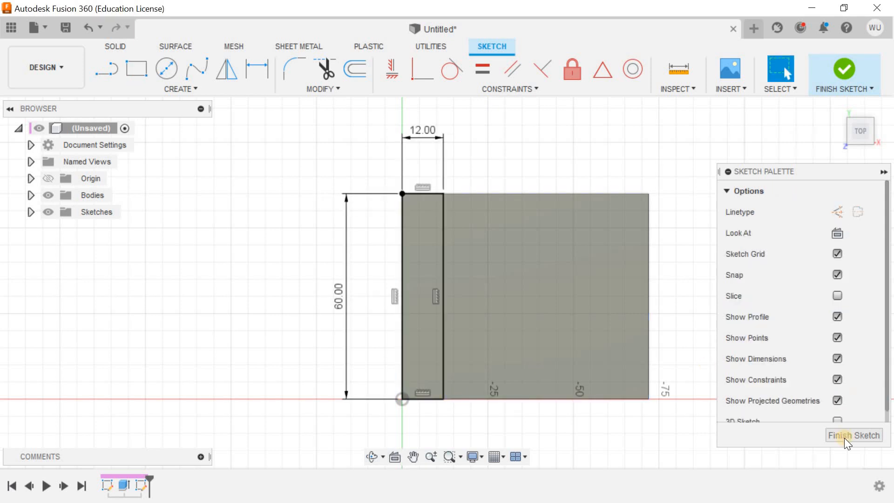
left_click(845, 437)
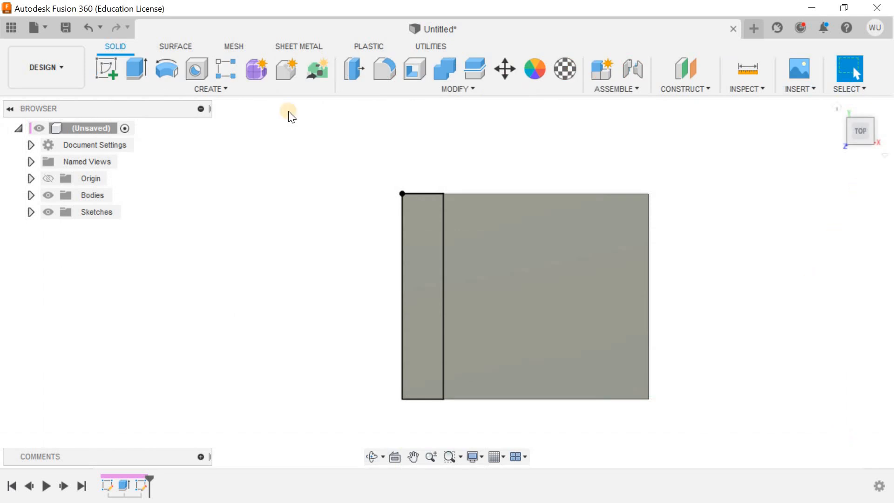
- Extrude the narrow rectangle on the base 90 mm upward with the Join operation to form the upright plate
middle_click_drag(295, 219, 289, 199, "shift")
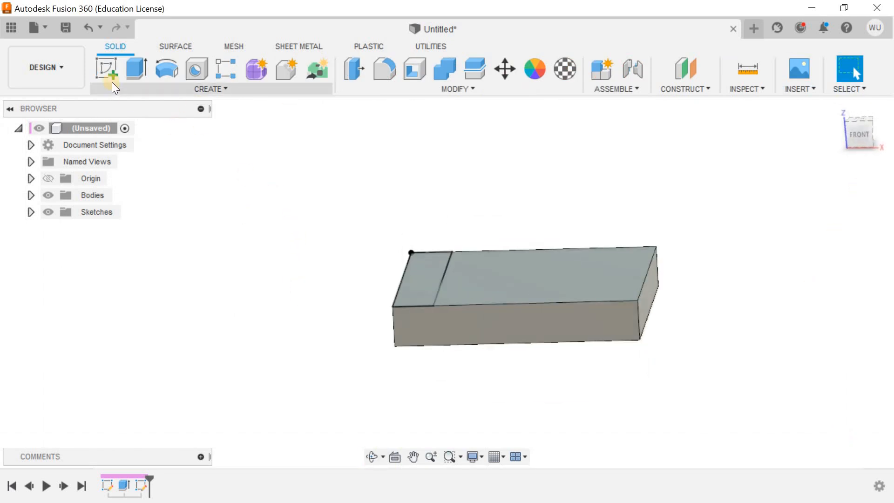
left_click(138, 71)
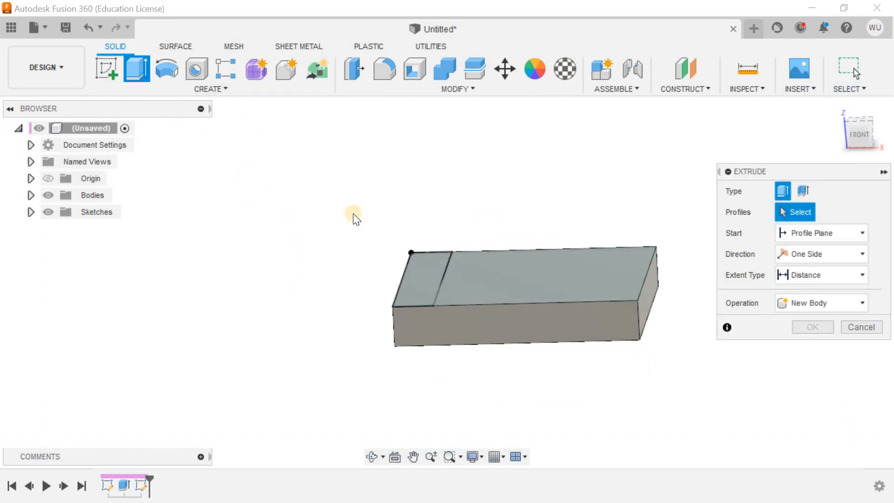
left_click(422, 265)
type("90")
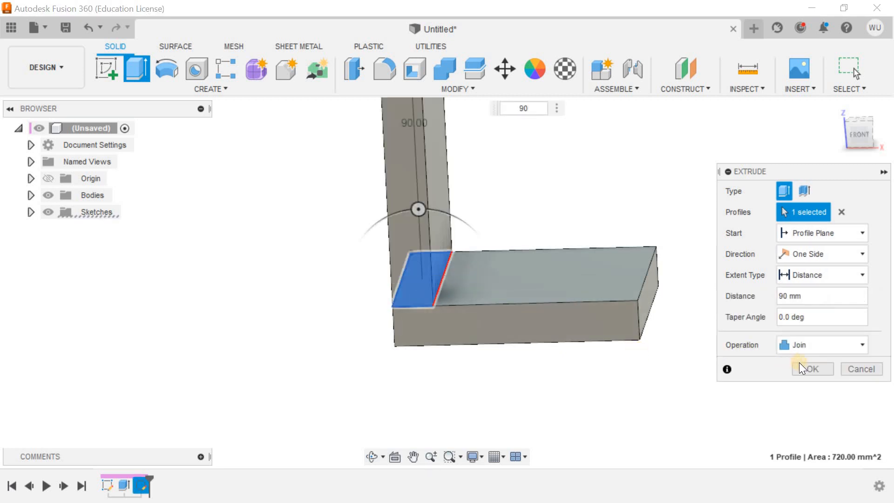
left_click(799, 368)
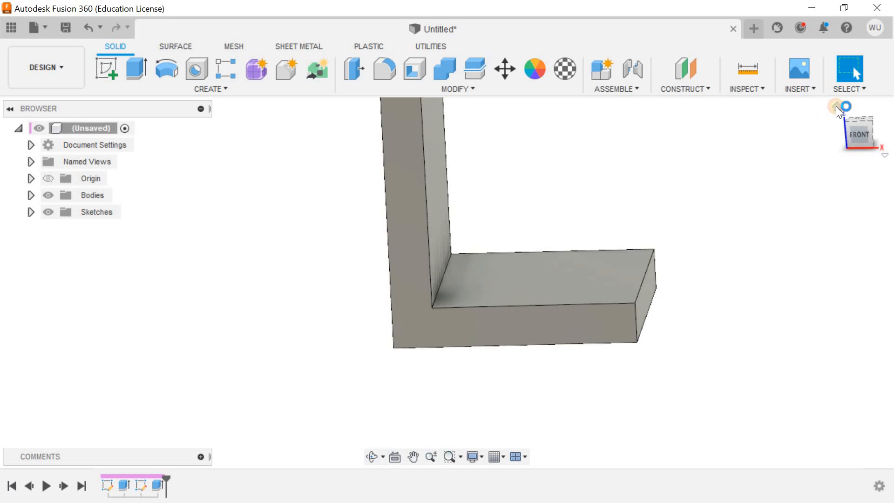
left_click(837, 107)
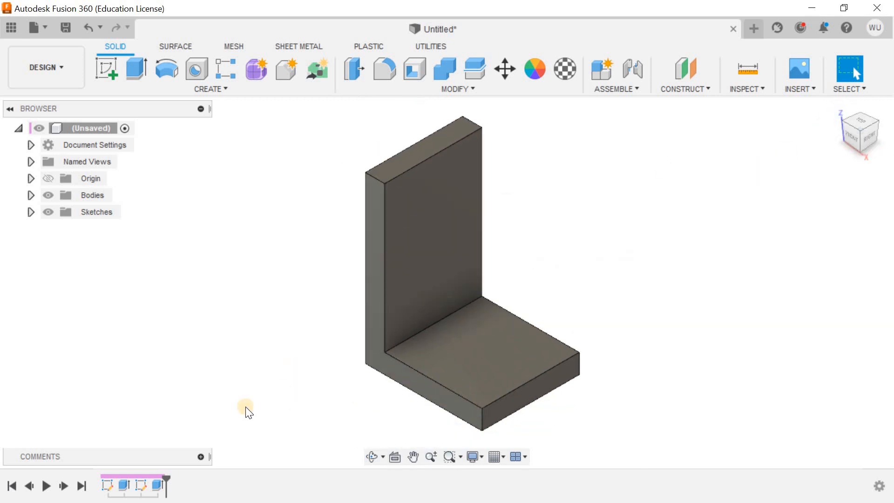
- Compare the base rectangle's sketch dimensions with the reference drawing in Photos, and return to the solid model in Fusion 360
right_click(109, 487)
left_click(147, 347)
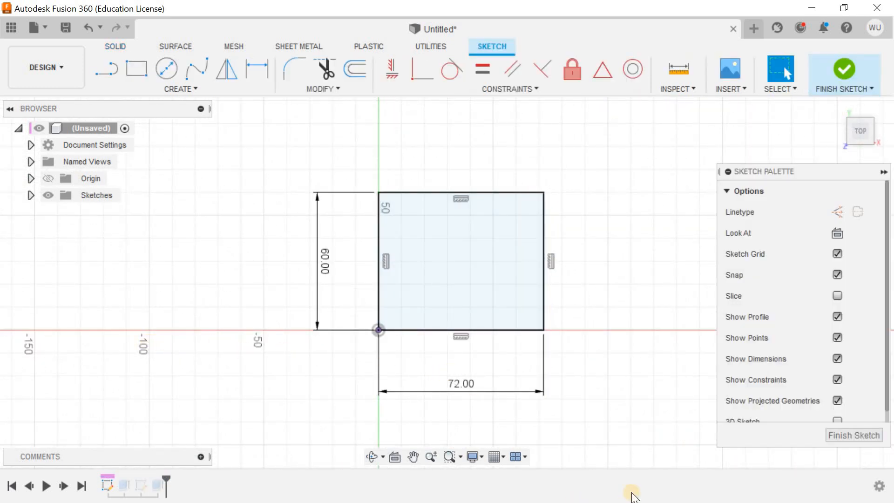
left_click(811, 8)
mouse_move(631, 497)
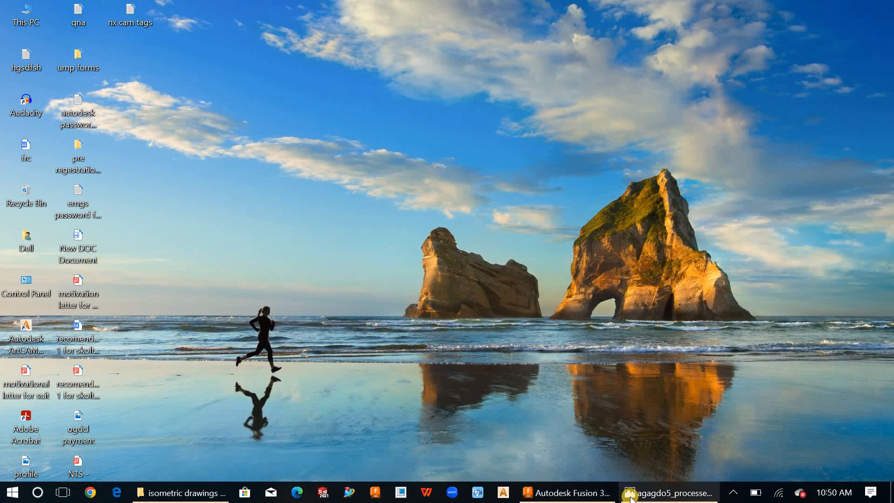
left_click(669, 492)
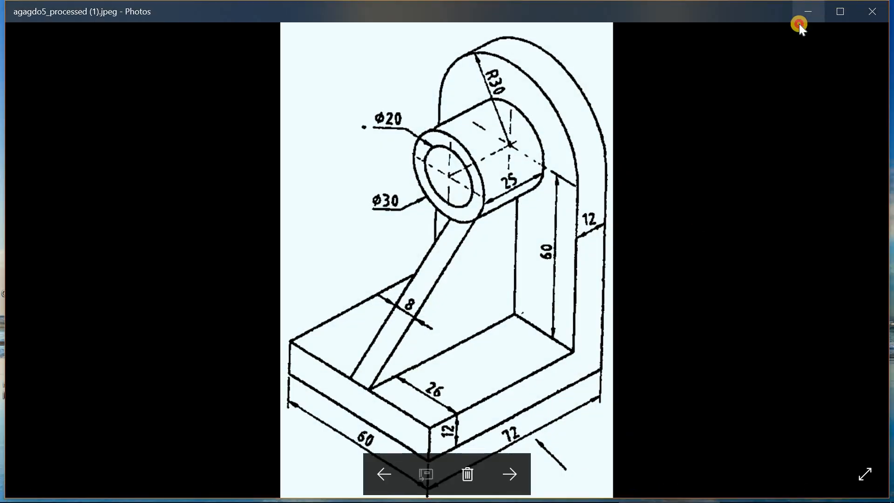
left_click(812, 14)
left_click(550, 493)
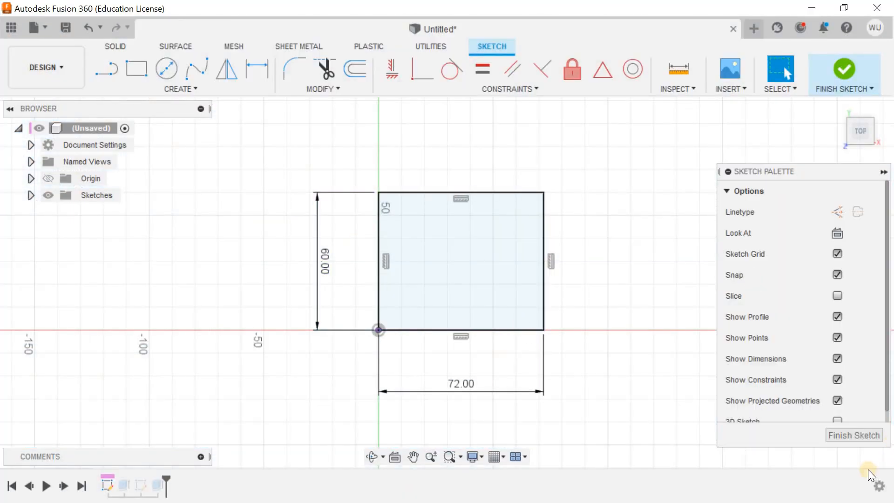
left_click(866, 437)
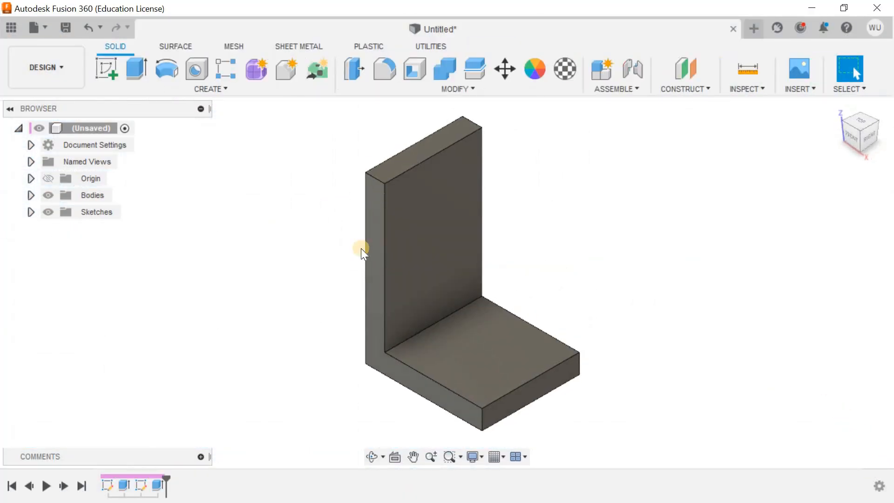
- Fillet the two short top edges of the upright plate with a 30 mm radius to round its top
left_click(386, 71)
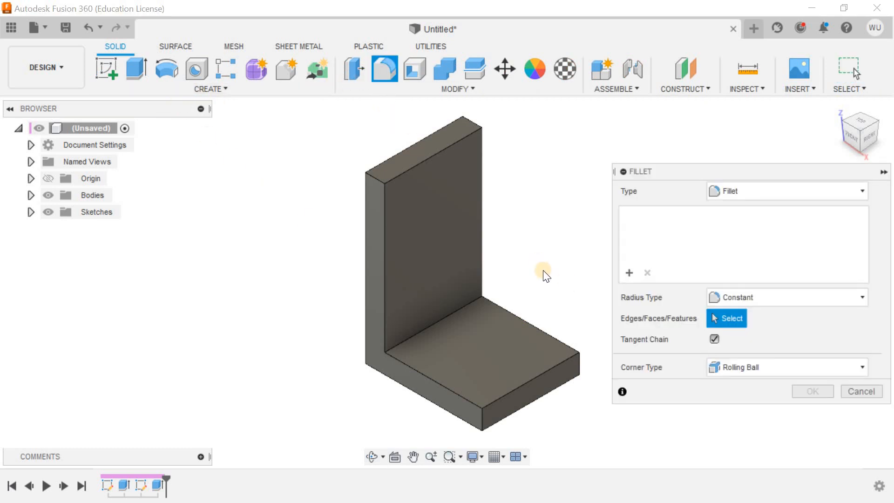
left_click(378, 178)
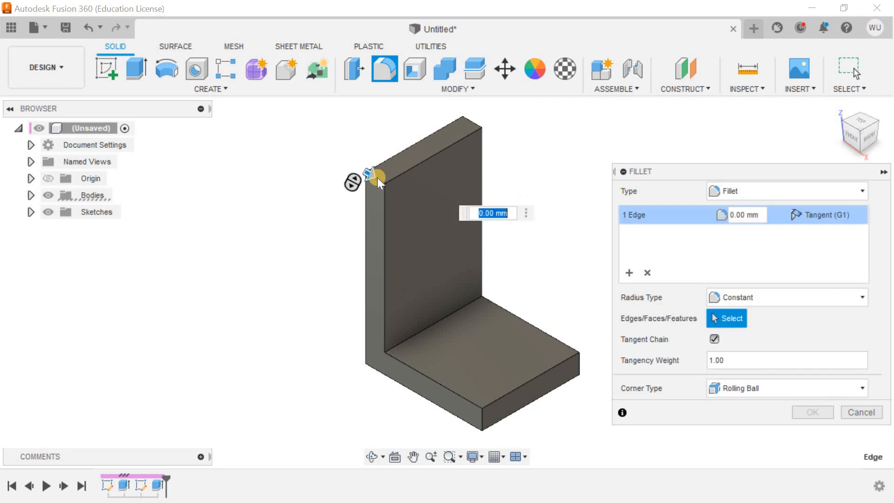
left_click(470, 121)
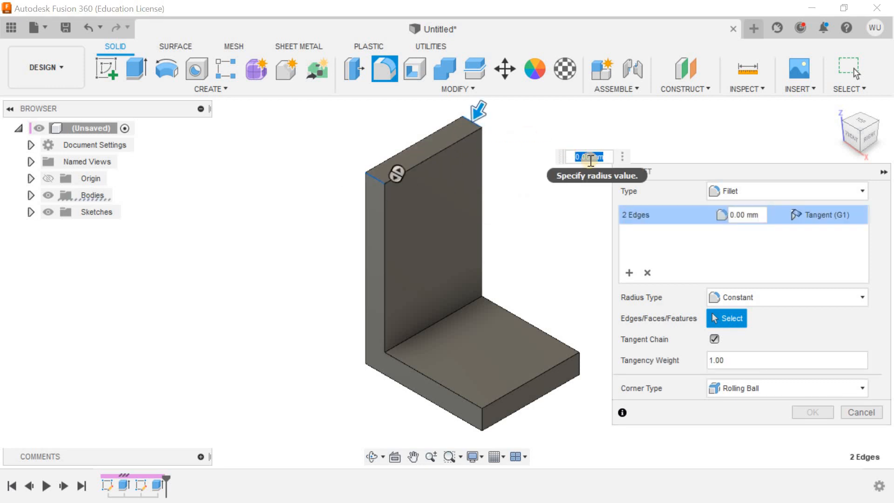
type("15")
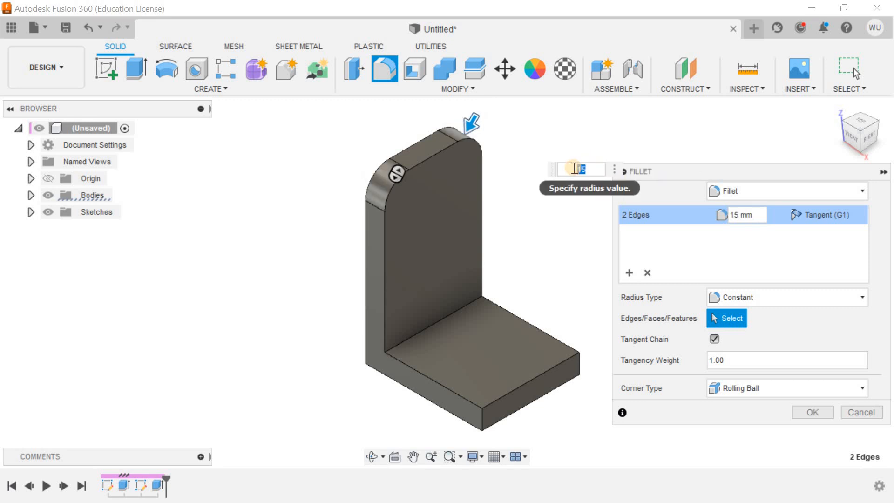
type("30")
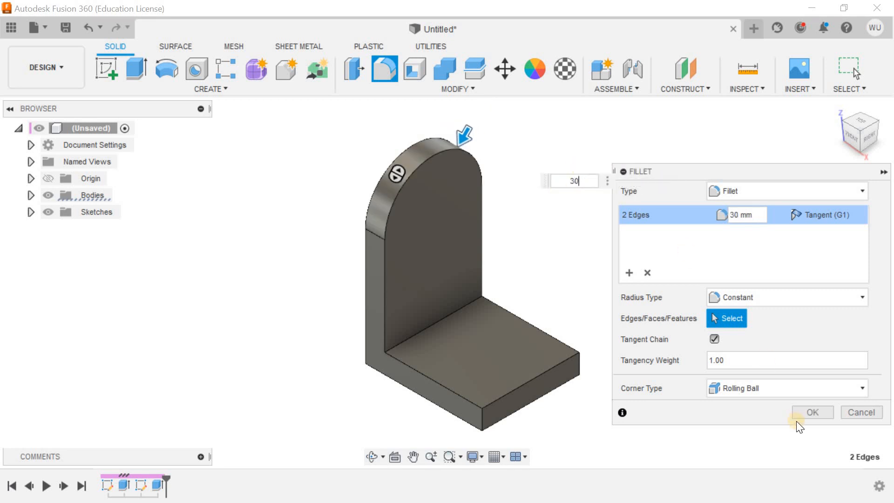
left_click(812, 412)
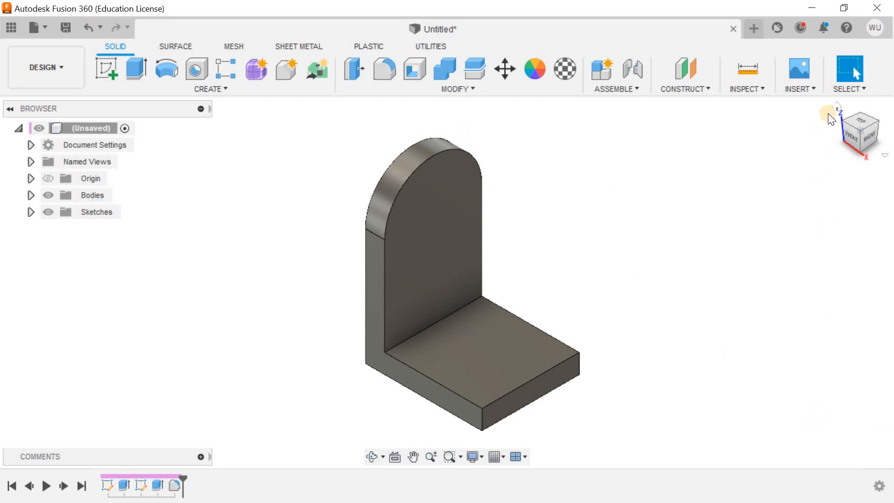
- Sketch two circles sharing one centre, about 27 mm and 36 mm in diameter, on the upright plate's inner face near the rounded top
left_click(834, 108)
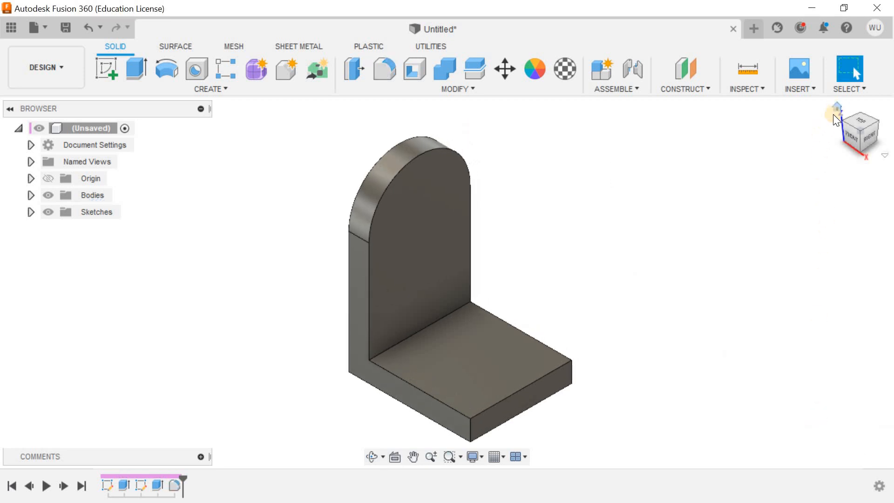
left_click(116, 65)
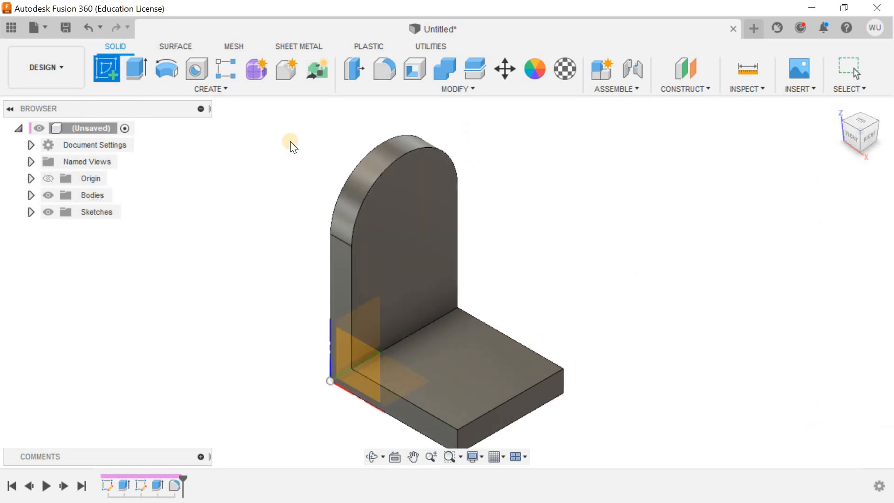
left_click(407, 174)
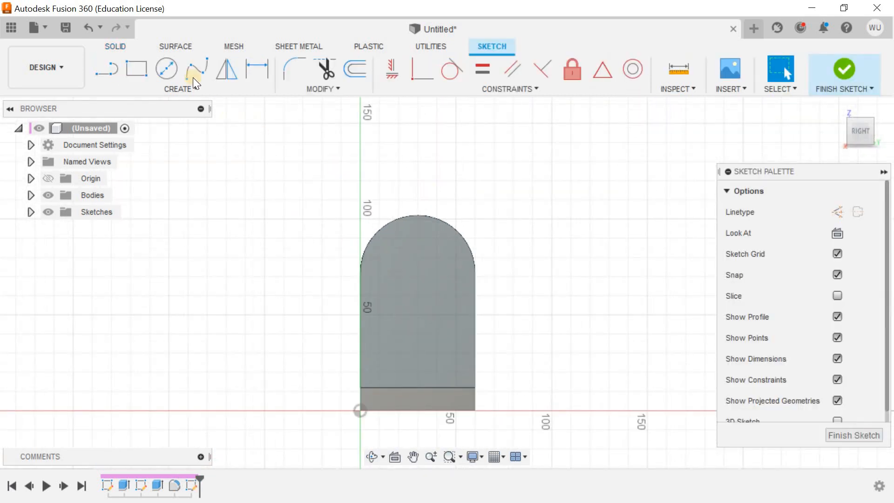
left_click(168, 68)
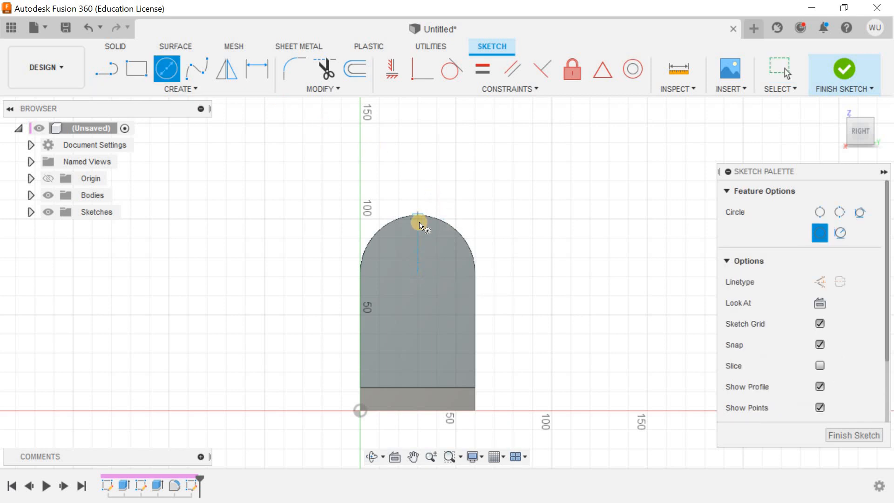
left_click(417, 257)
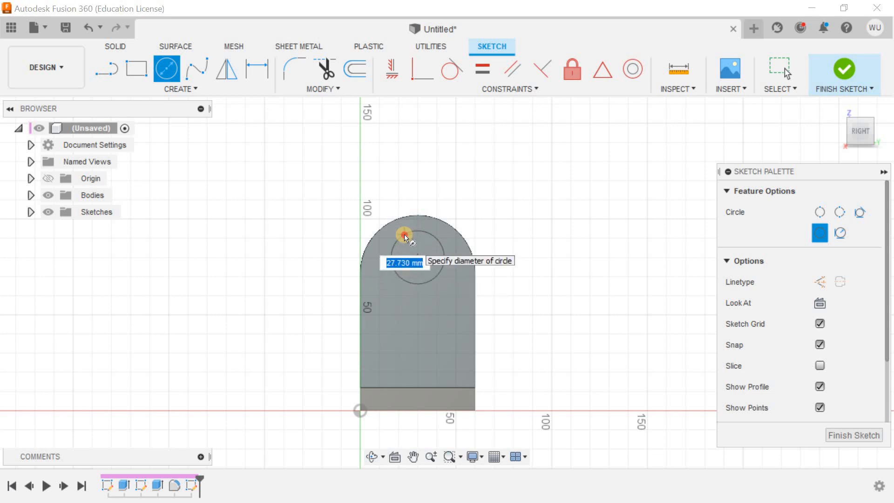
left_click(405, 234)
left_click(408, 249)
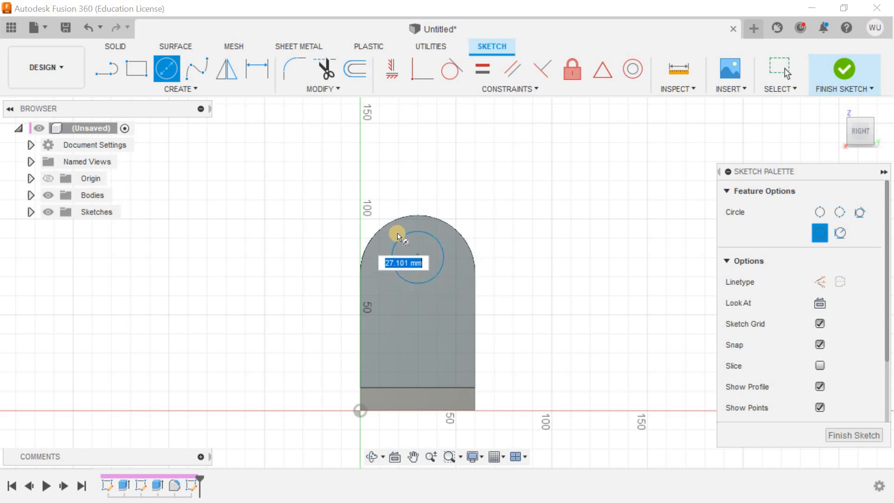
left_click(399, 232)
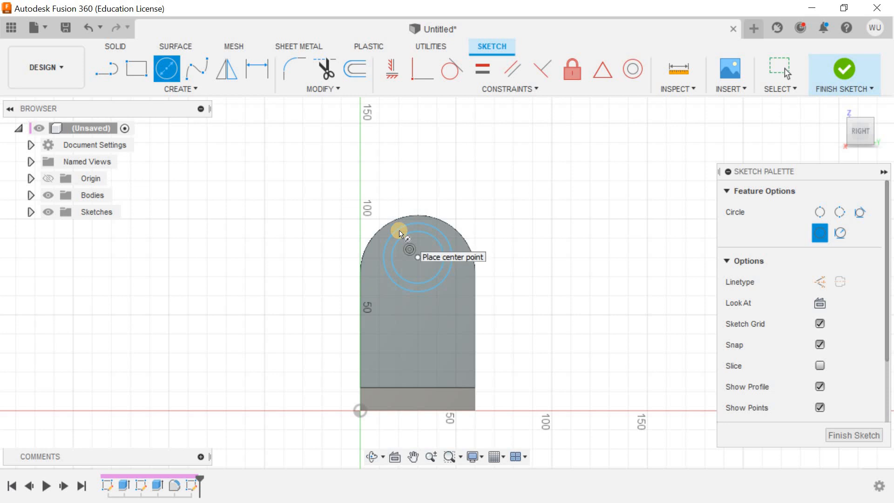
key("Escape")
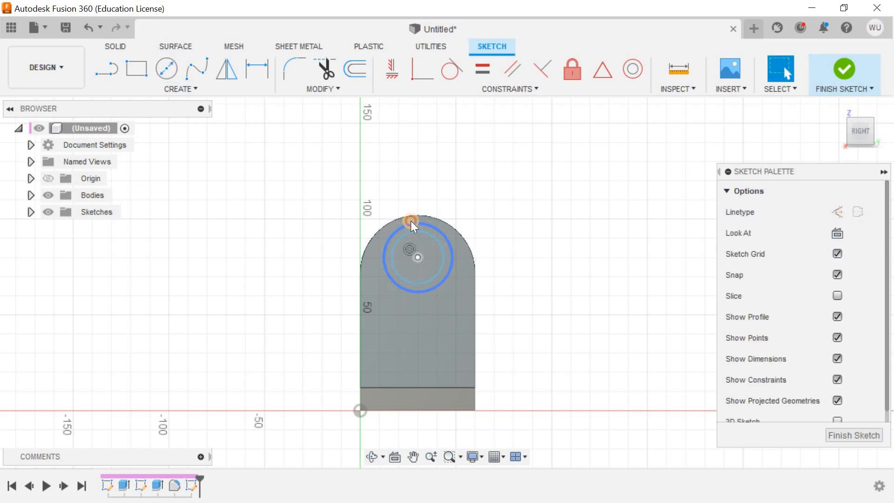
- Constrain the two circles concentric with the arc of the plate's rounded top
left_click(411, 217)
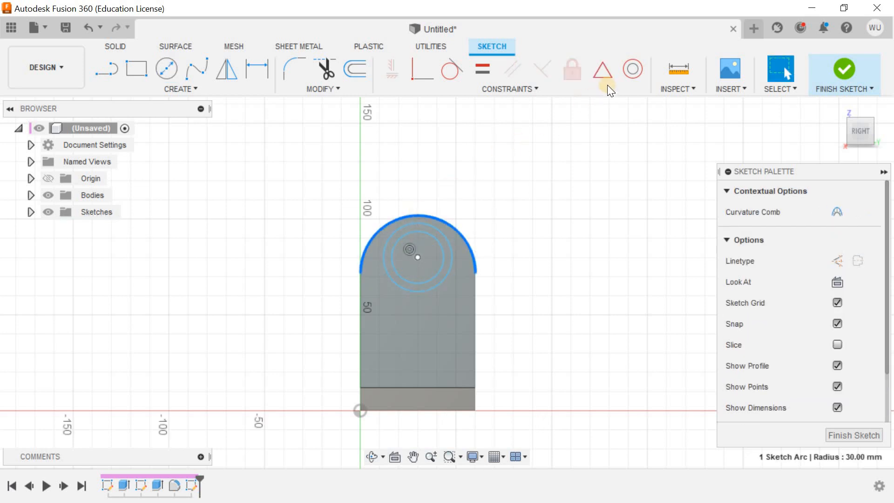
left_click(632, 69)
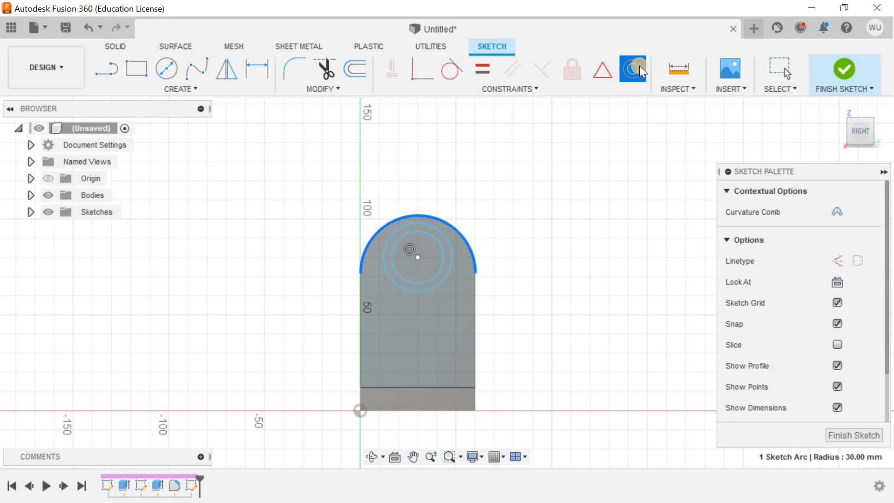
left_click(445, 255)
left_click(467, 243)
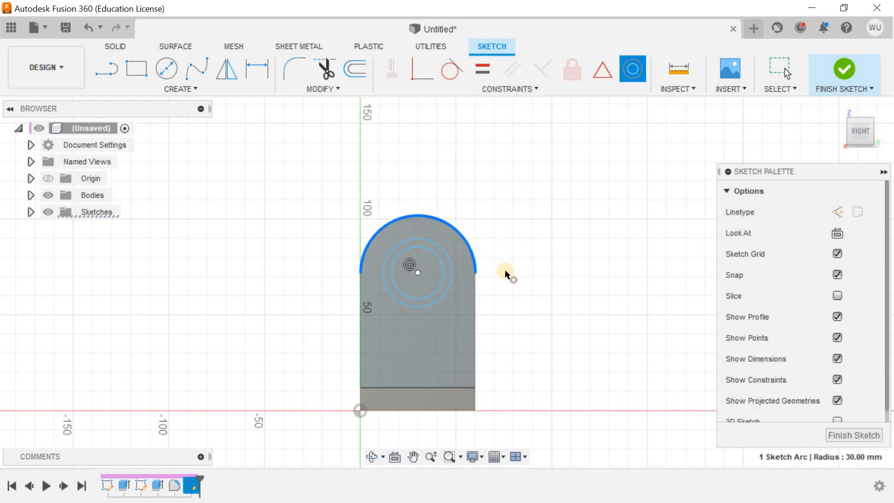
key("Escape")
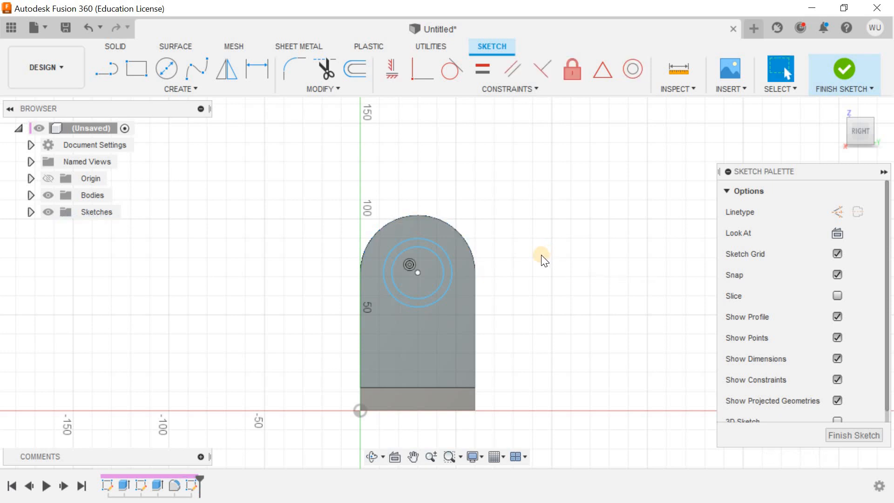
- Consult the circle diameters in the reference drawing in Photos, and in the Fusion 360 sketch set the outer circle's diameter to 30 mm
left_click(260, 76)
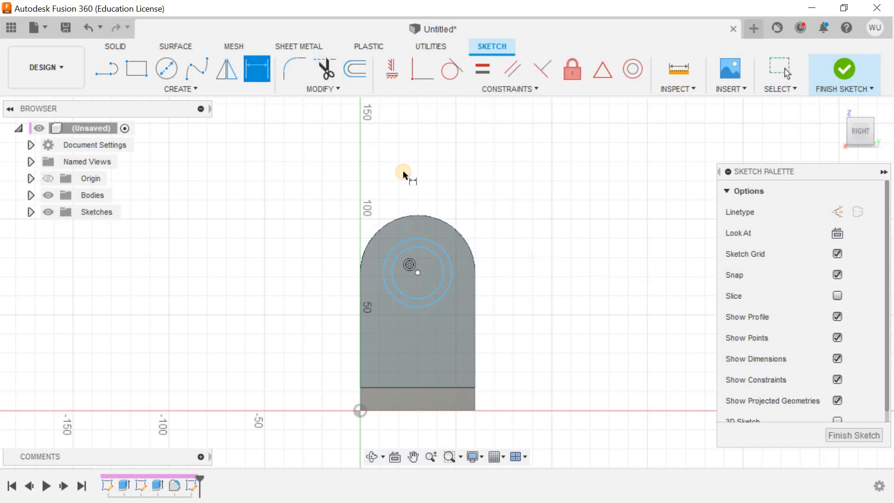
key("Escape")
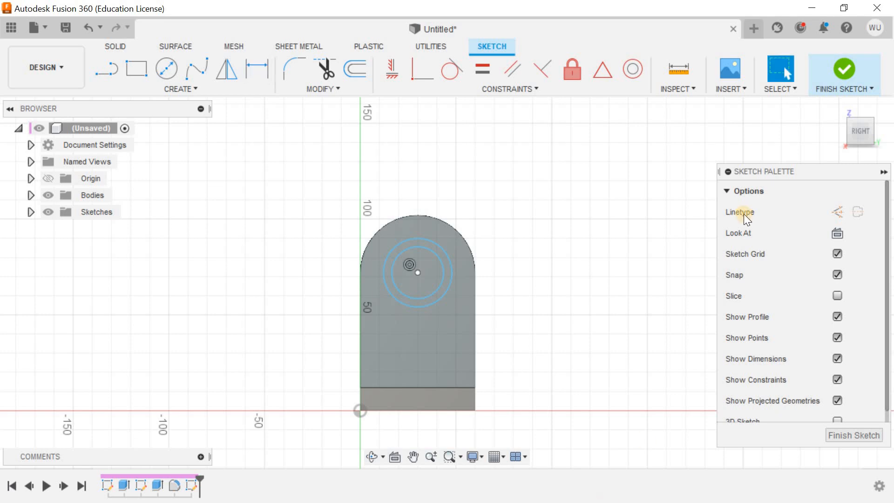
left_click(813, 7)
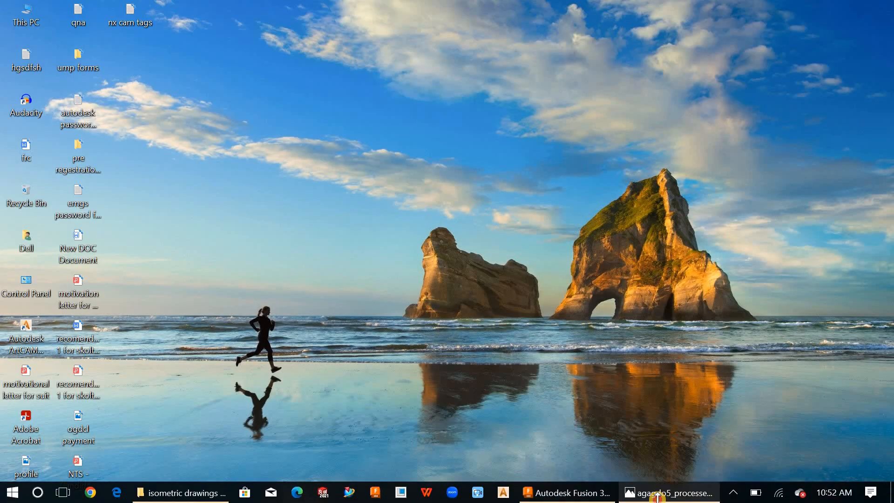
left_click(662, 495)
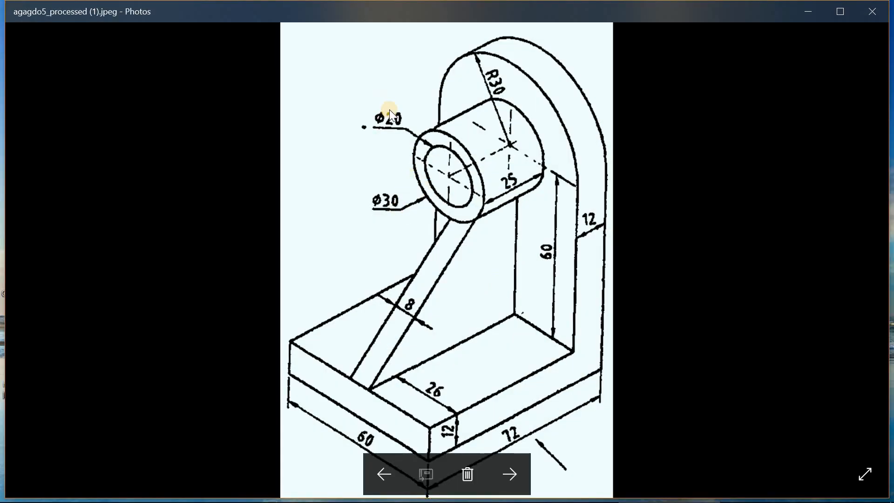
left_click(808, 11)
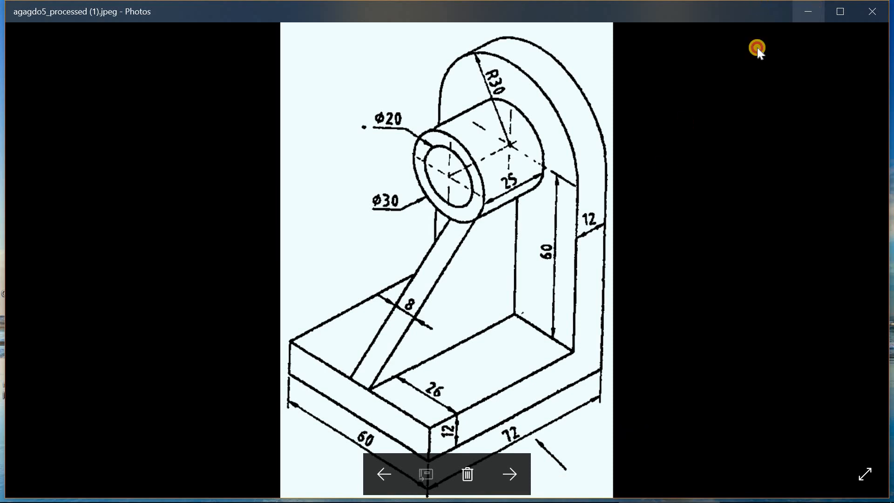
left_click(579, 493)
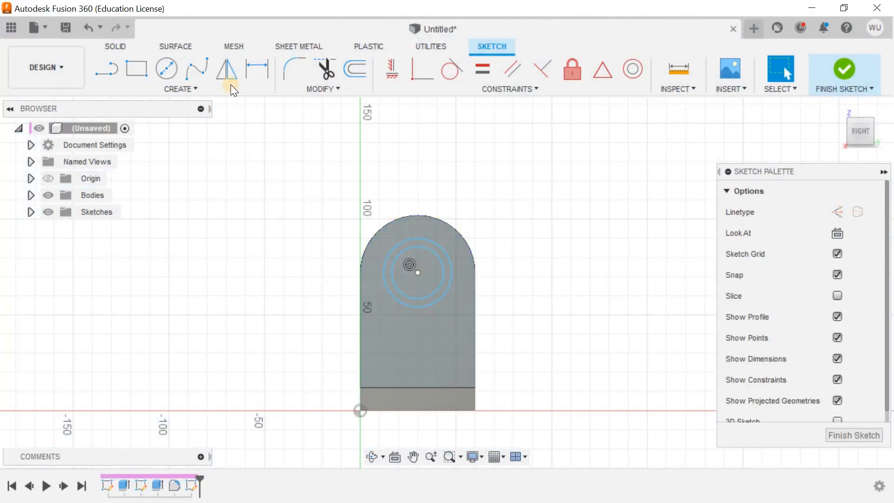
left_click(257, 69)
left_click(450, 264)
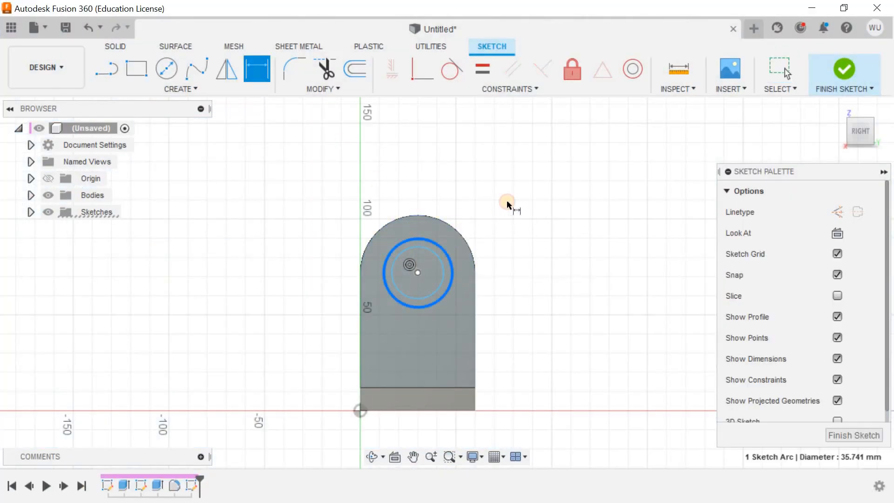
left_click(507, 202)
type("3")
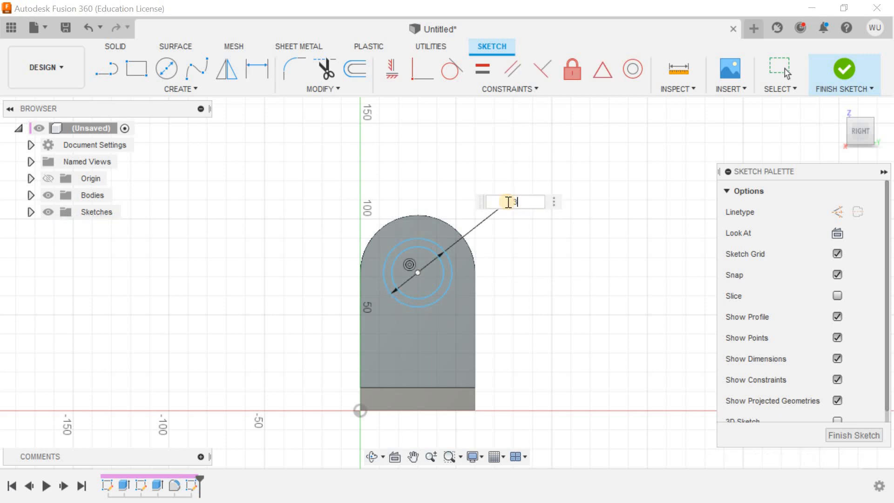
type("0")
key("Return")
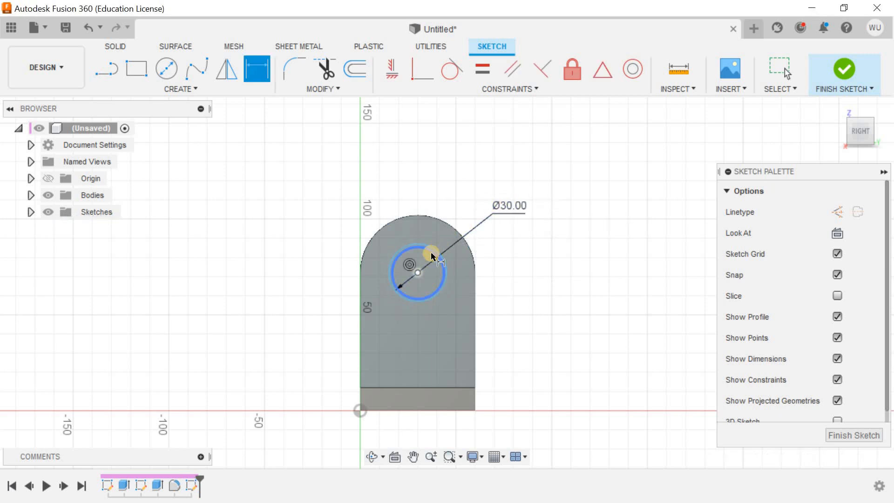
- Set the inner circle's diameter to 20 mm and finish the sketch
scroll(431, 255, "down", 2)
scroll(431, 255, "up", 4)
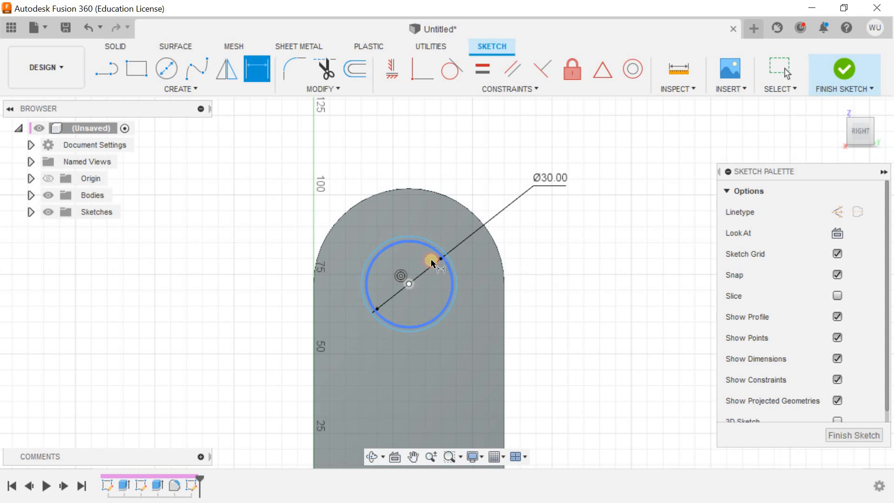
left_click(432, 259)
left_click(422, 282)
type("2")
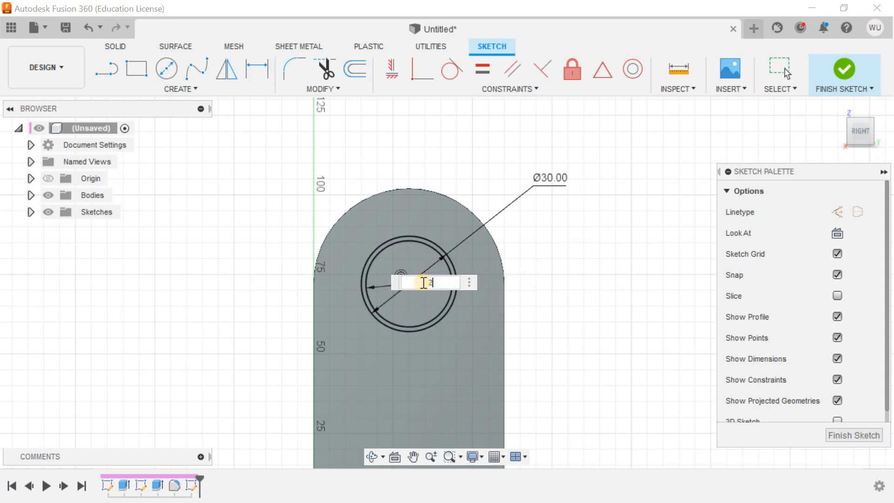
type("0")
key("Return")
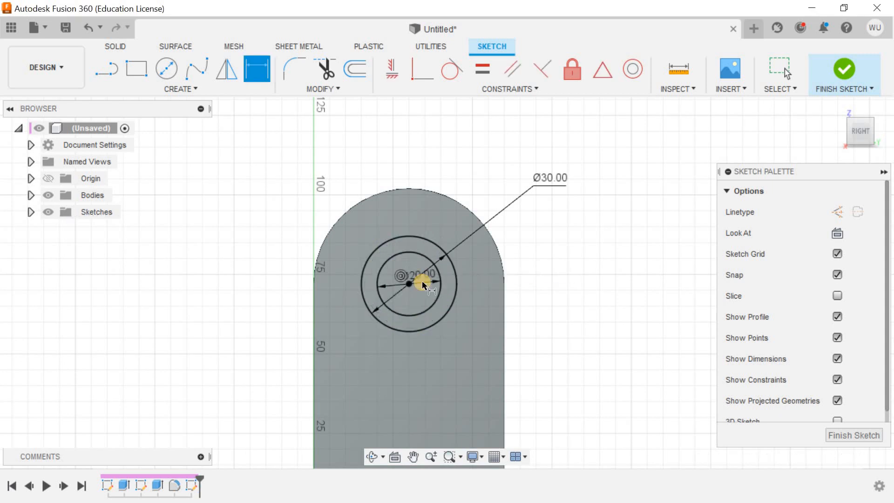
left_click(867, 429)
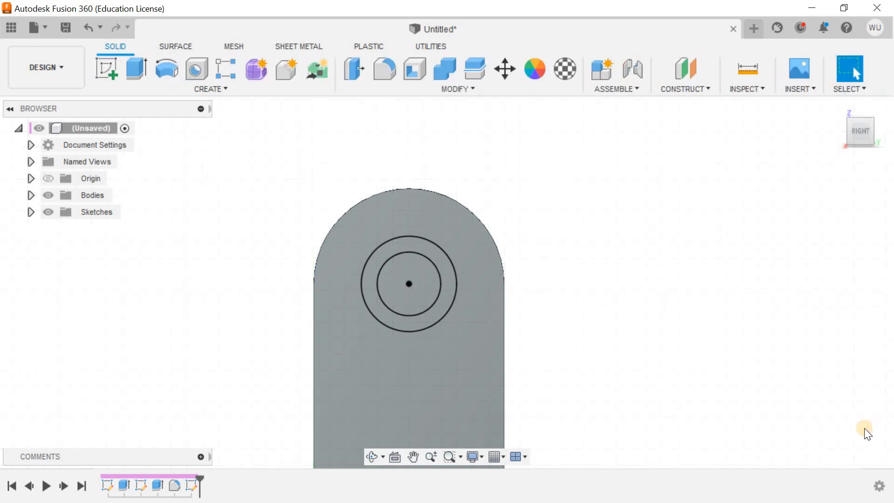
- Extrude the ring between the two circles 25 mm outward from the upright plate, joined to the existing body
left_click(836, 107)
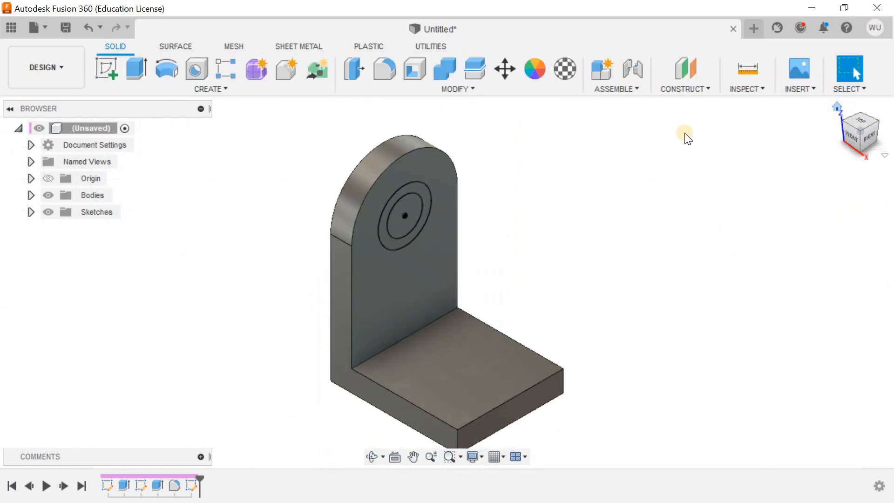
left_click(135, 70)
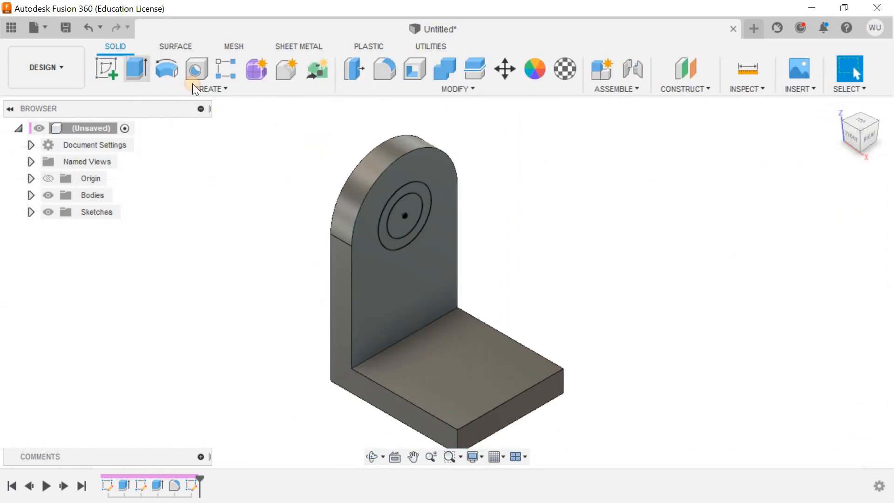
left_click(424, 188)
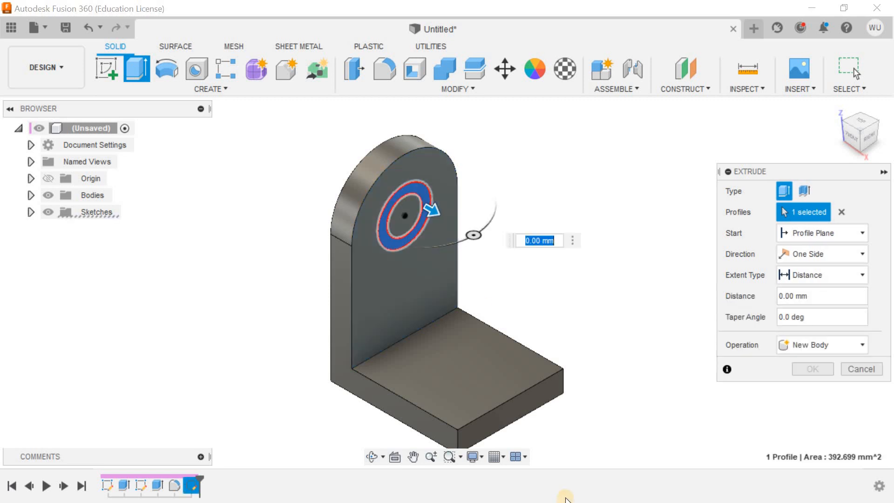
type("25")
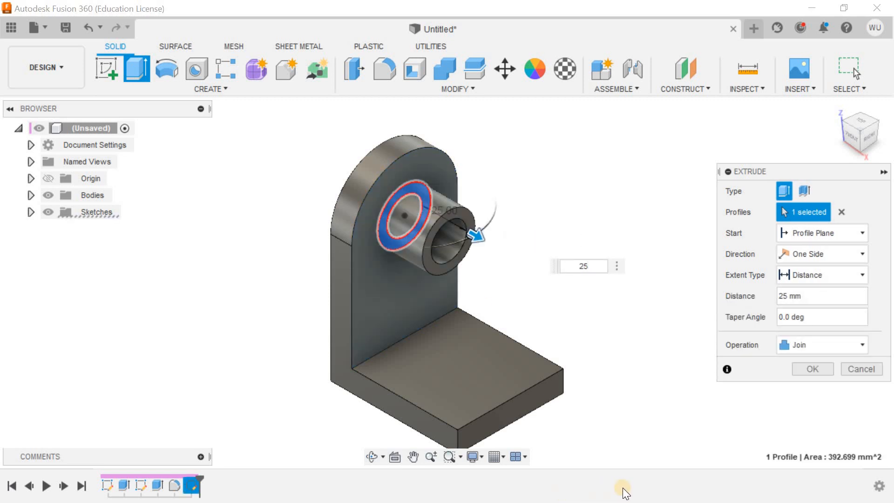
left_click(812, 370)
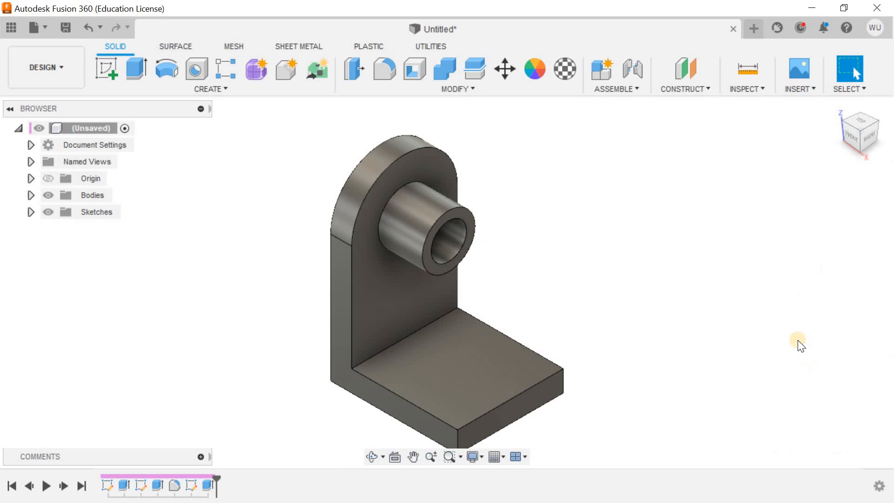
- Consult the rib in the reference drawing in Photos, and in Fusion 360 construct a midplane between the bracket's two L-shaped side faces
left_click(811, 6)
left_click(647, 493)
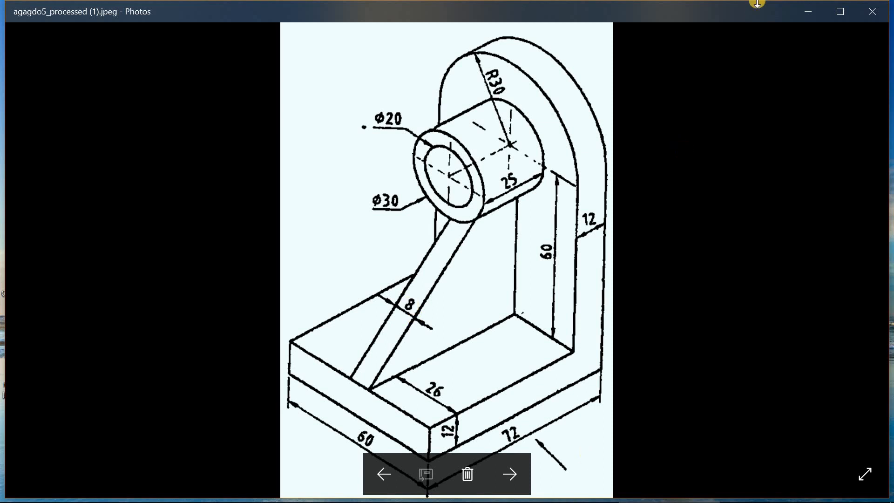
left_click(794, 11)
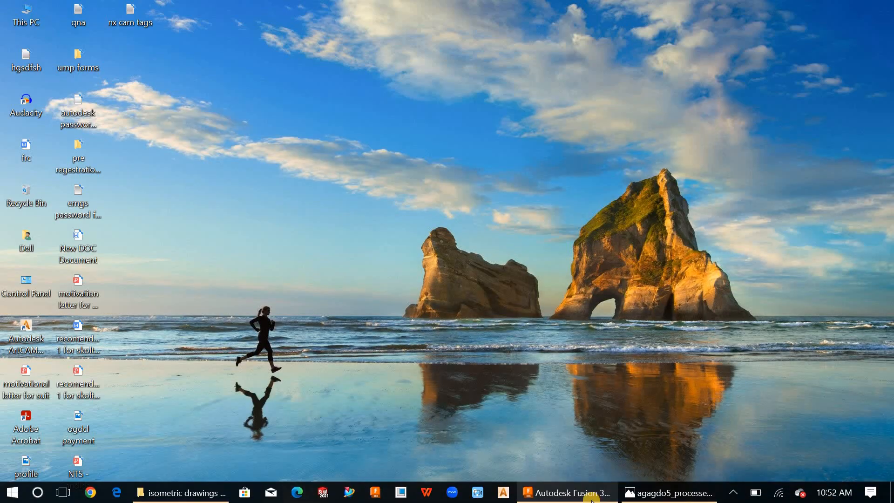
left_click(590, 496)
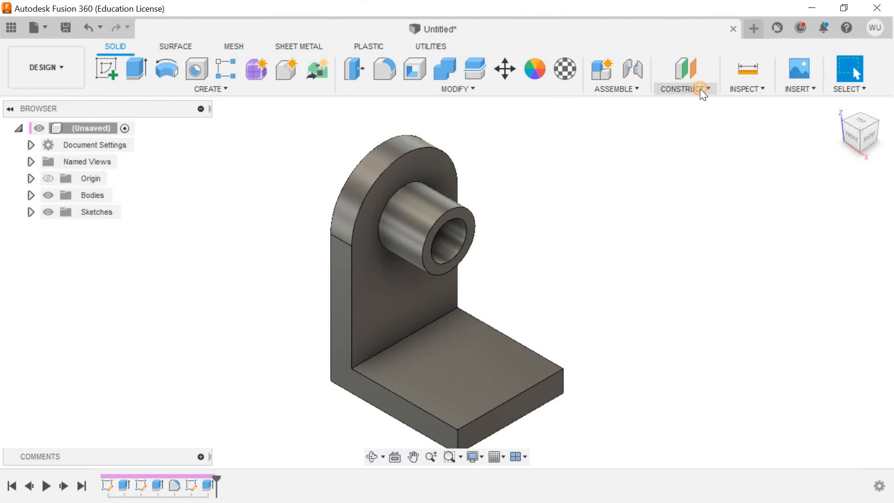
left_click(700, 89)
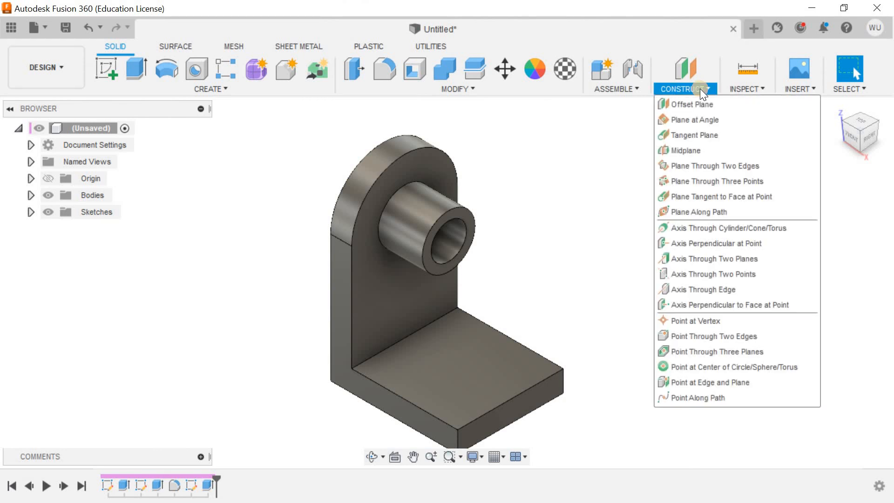
left_click(703, 150)
scroll(632, 259, "up", 1)
scroll(523, 353, "down", 3)
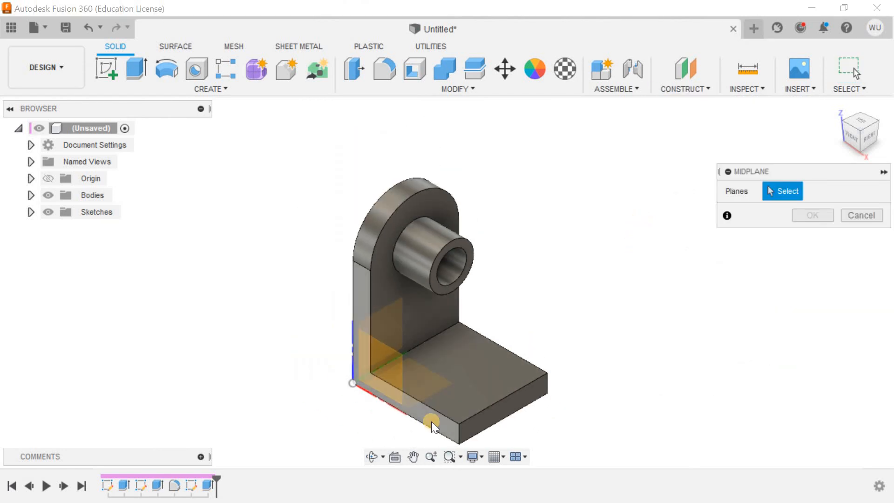
left_click(431, 421)
middle_click_drag(596, 280, 519, 321, "shift")
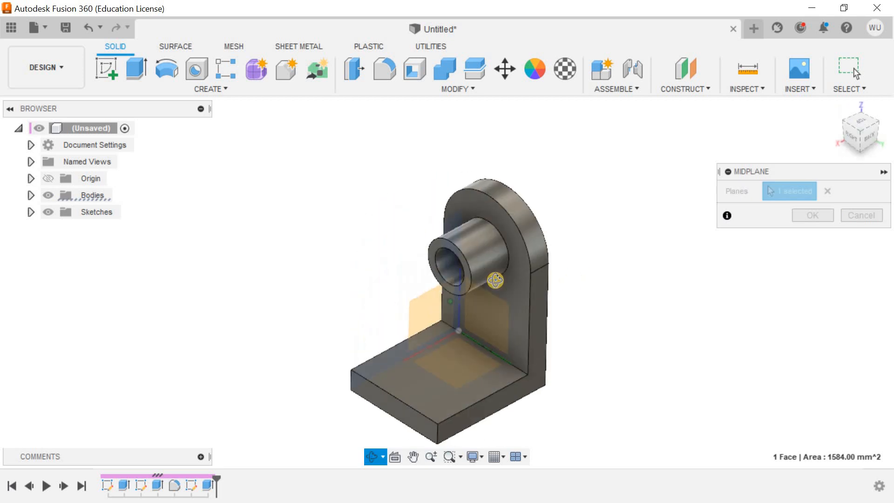
left_click(517, 400)
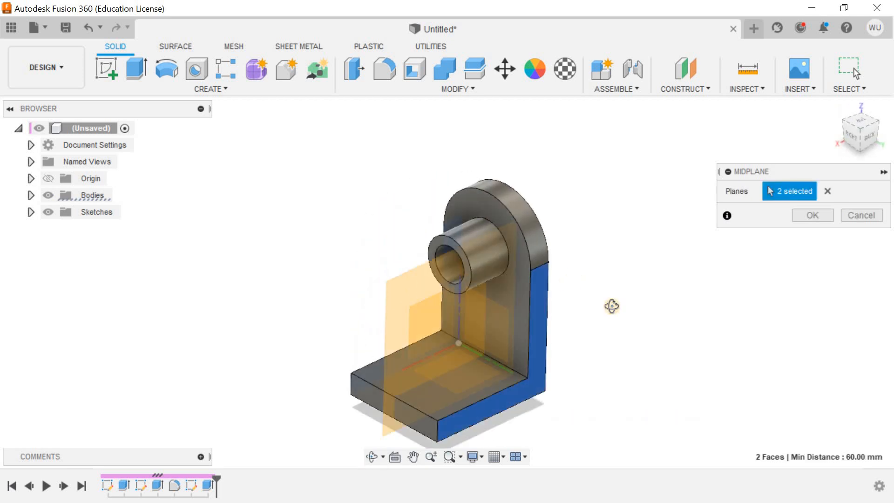
middle_click_drag(611, 305, 702, 275, "shift")
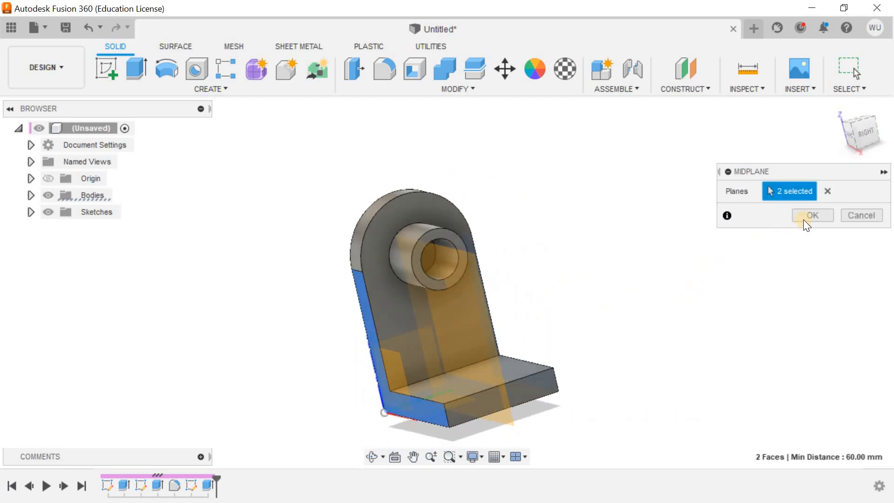
left_click(804, 218)
- Sketch a line about 57 mm long on the midplane, from the boss's lower outer corner to the base plate's upper outer corner, and finish the sketch
left_click(836, 104)
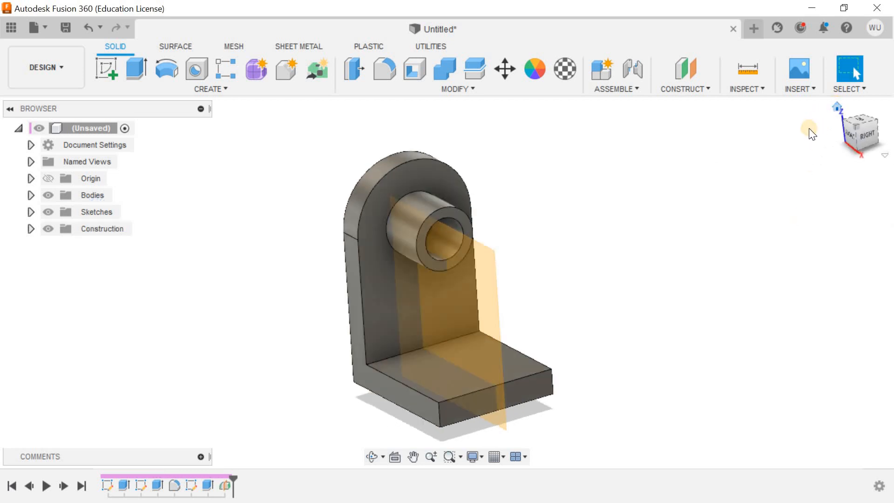
left_click(110, 66)
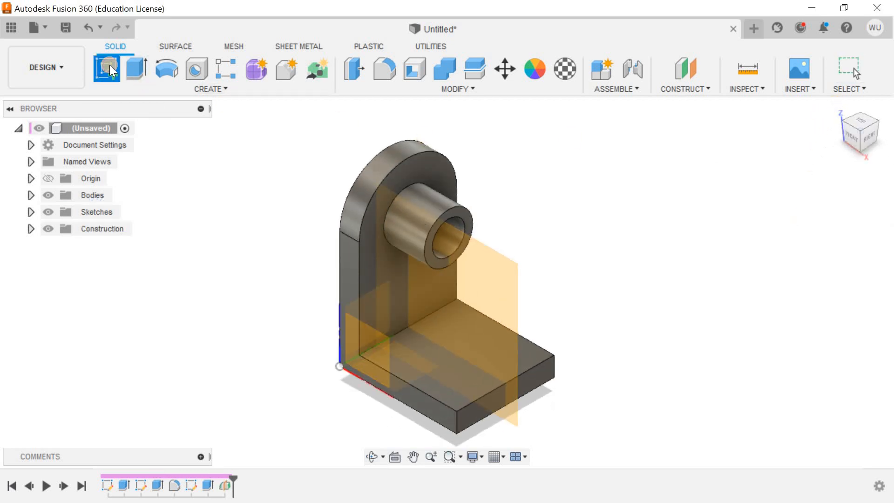
left_click(491, 270)
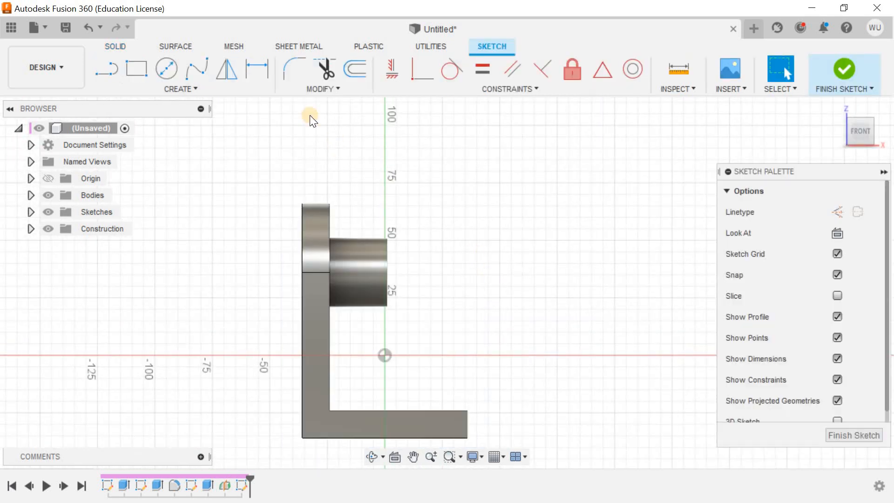
left_click(106, 69)
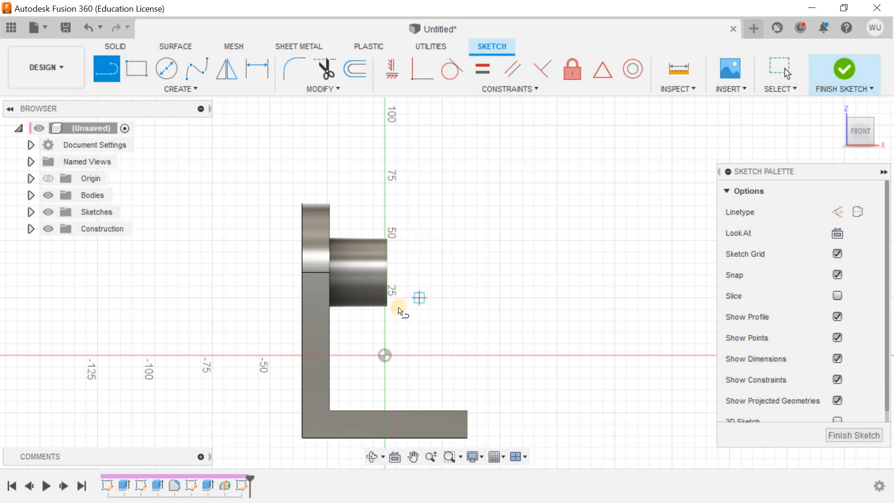
scroll(392, 310, "down", 2)
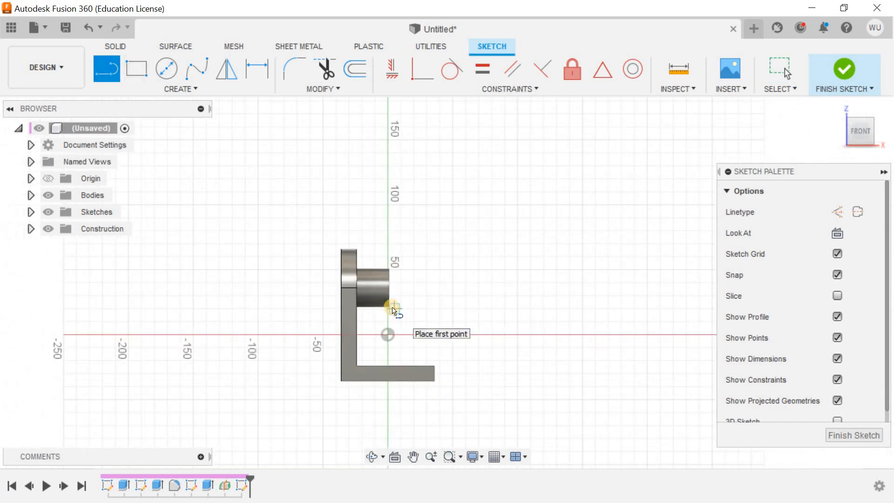
scroll(391, 311, "up", 10)
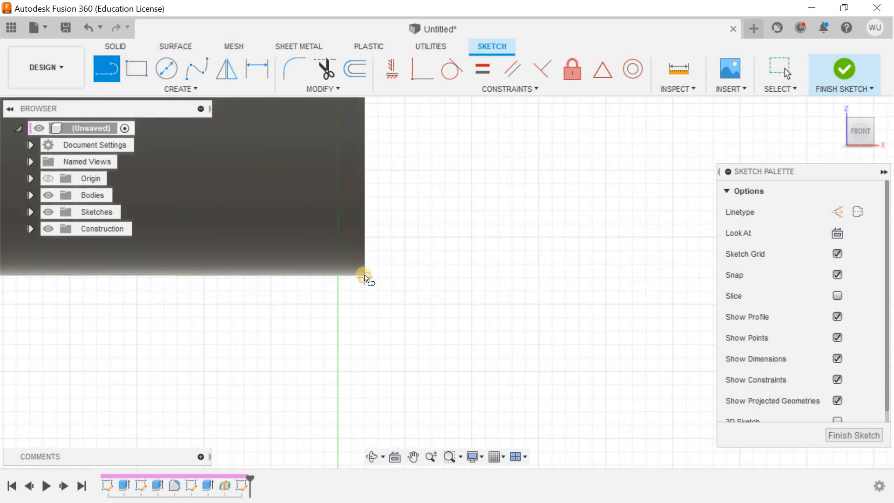
scroll(367, 279, "up", 5)
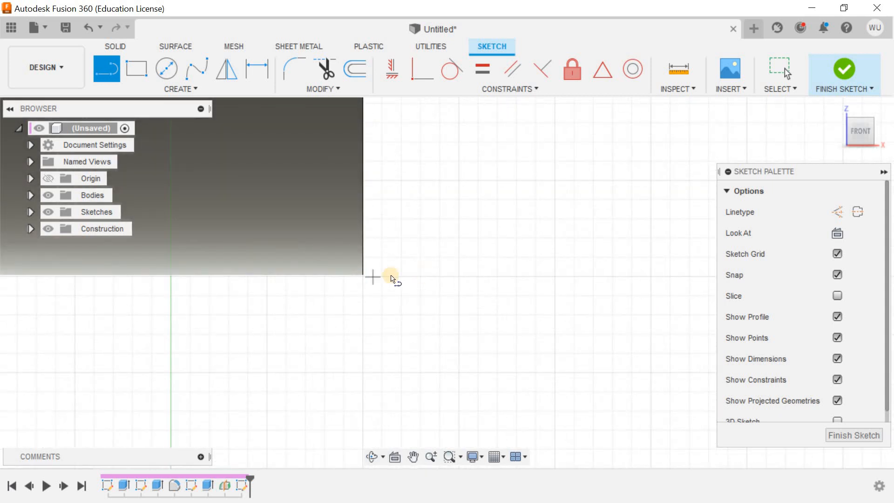
left_click(364, 275)
scroll(416, 299, "up", 3)
scroll(416, 299, "up", 6)
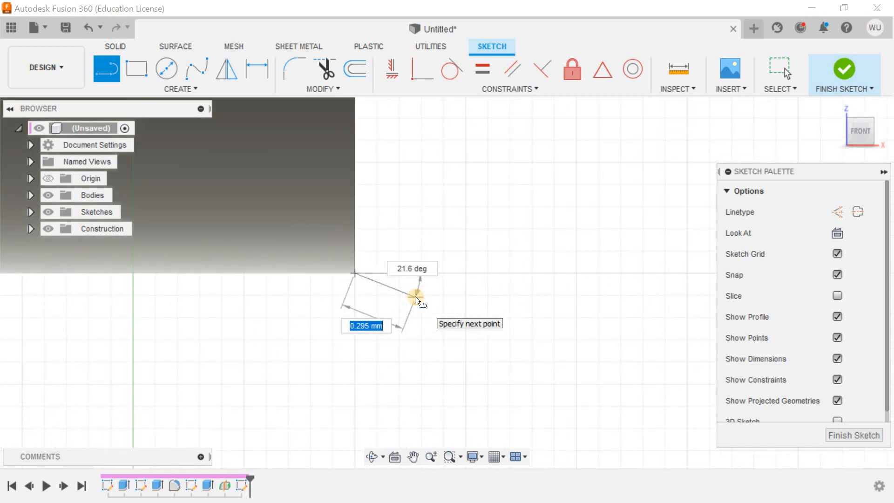
scroll(417, 300, "down", 10)
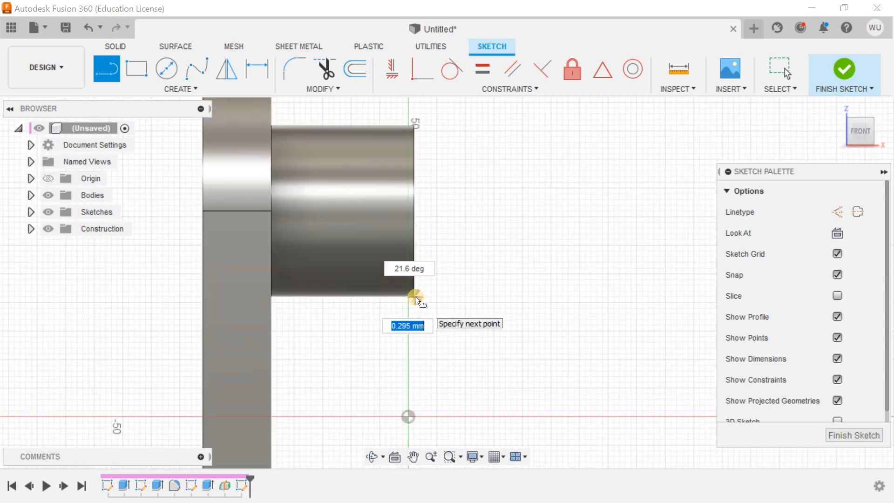
scroll(503, 387, "up", 10)
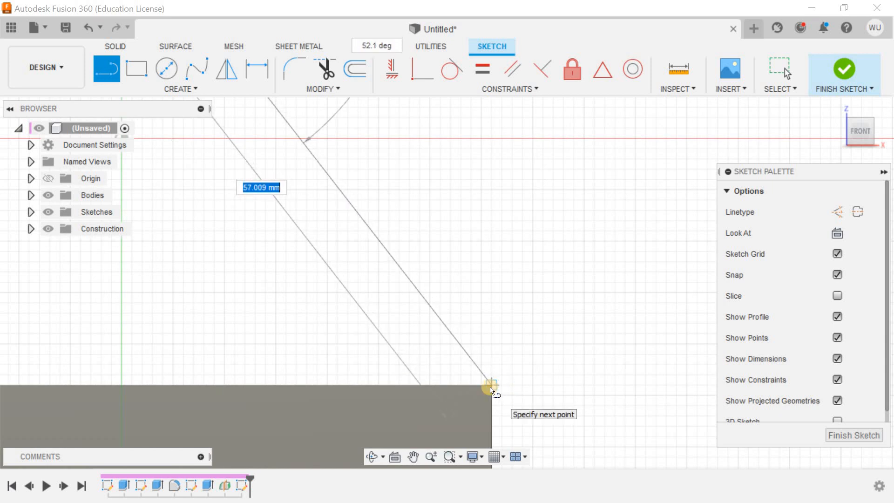
left_click(492, 386)
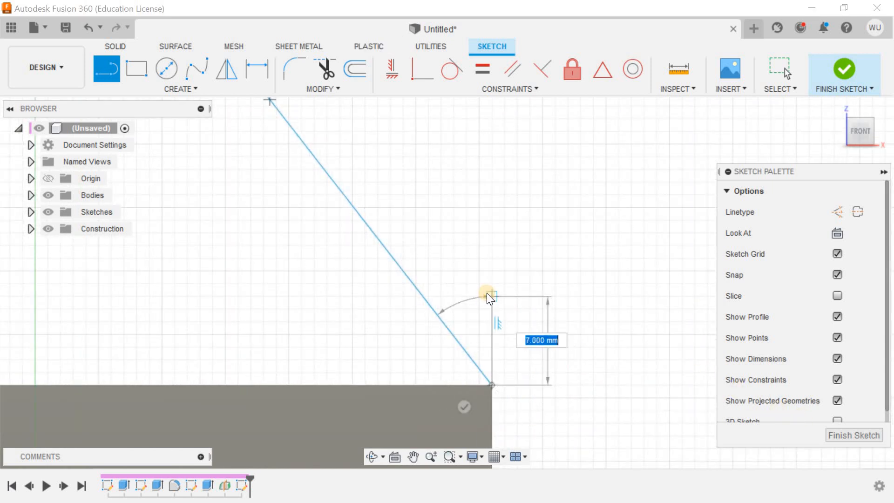
key("Escape")
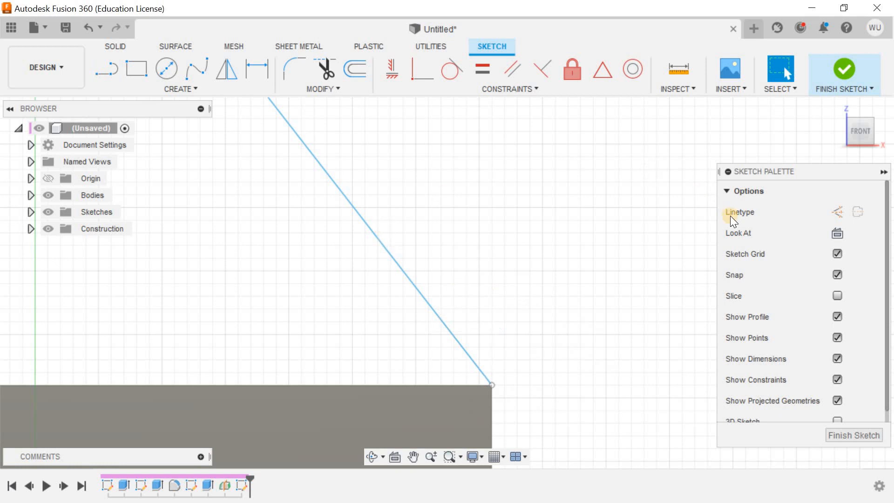
left_click(843, 70)
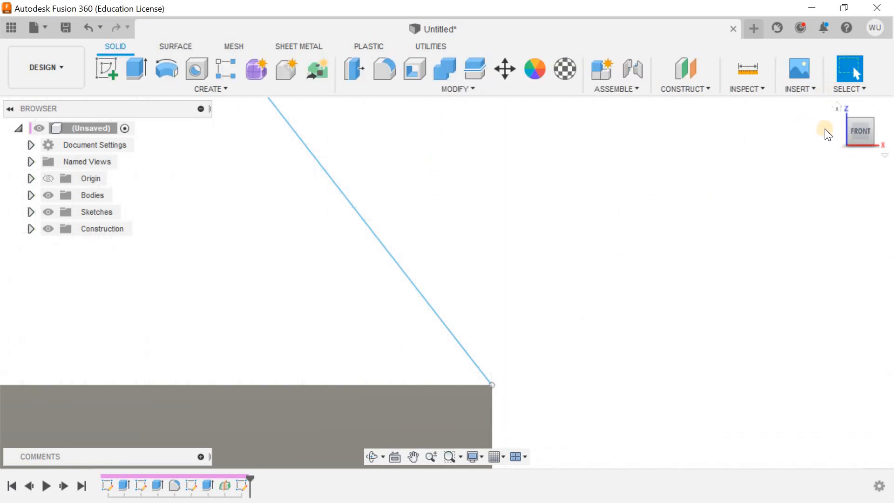
- Create an 8 mm thick rib from the slanted sketch line, filling the space under the boss to the upright and base plates
left_click(838, 107)
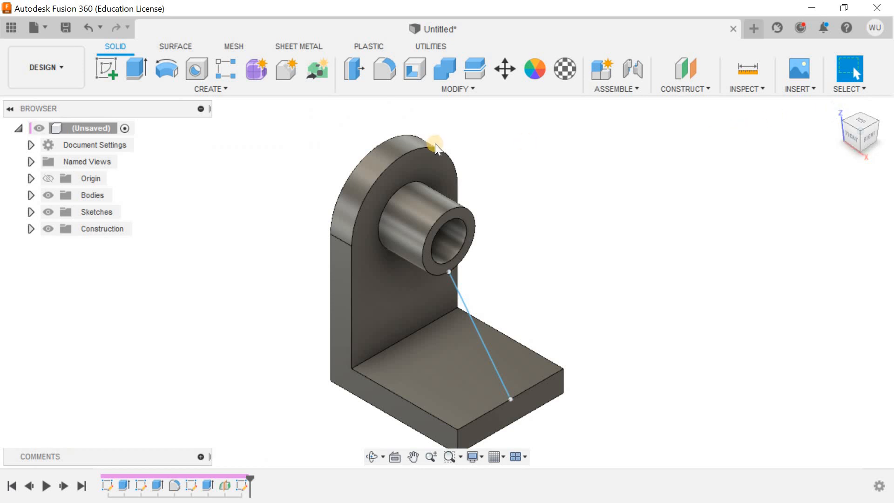
left_click(218, 90)
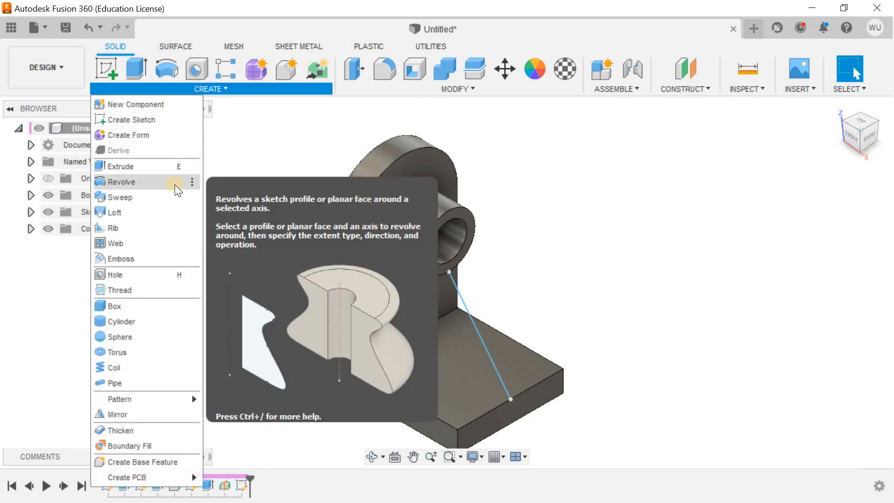
left_click(168, 223)
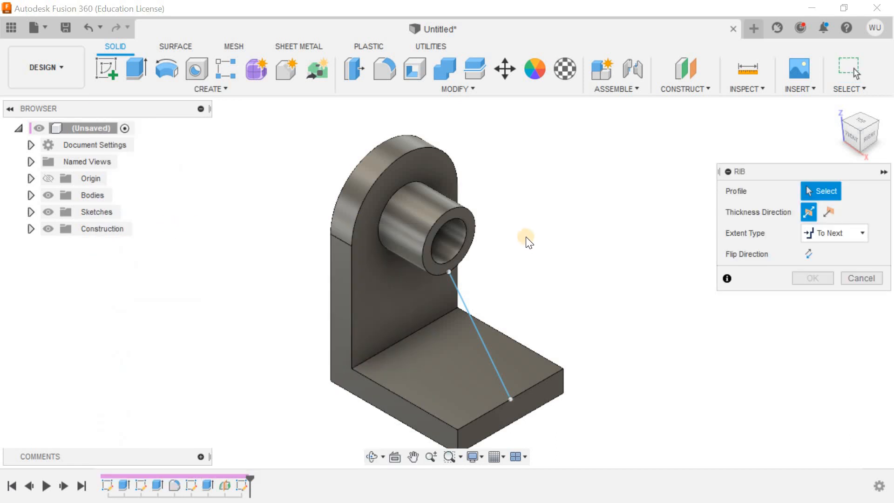
left_click(468, 314)
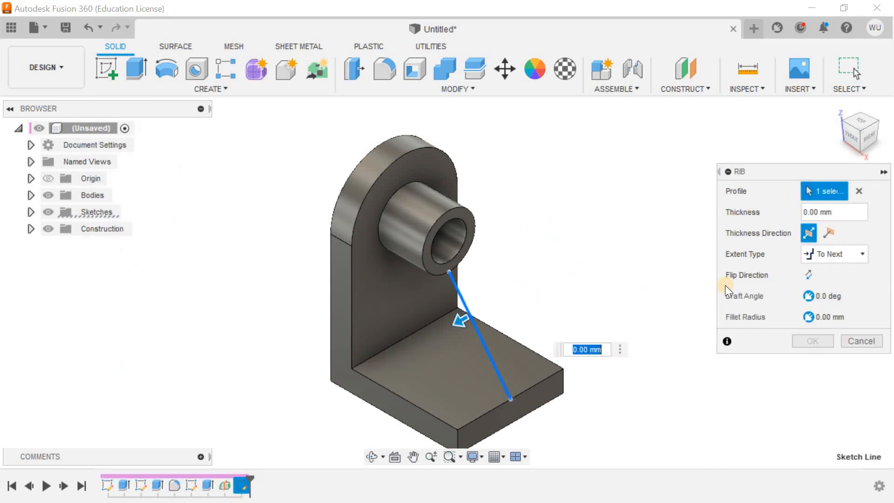
type("8")
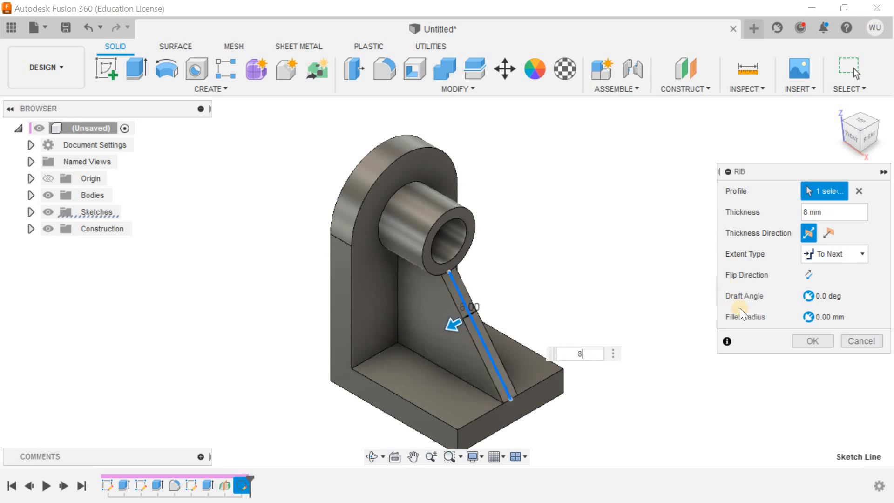
left_click(805, 341)
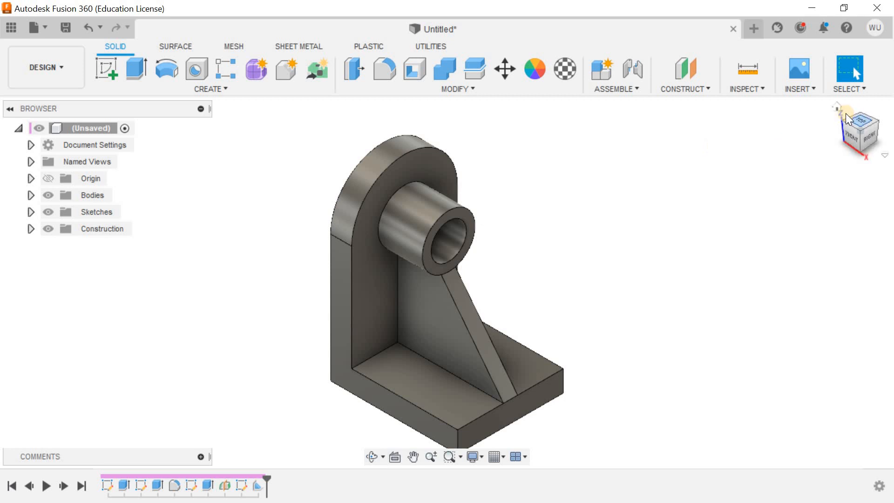
- Start assigning a physical material, collapse the In This Design section and expand the Metal category of the Fusion 360 Material Library
left_click(556, 69)
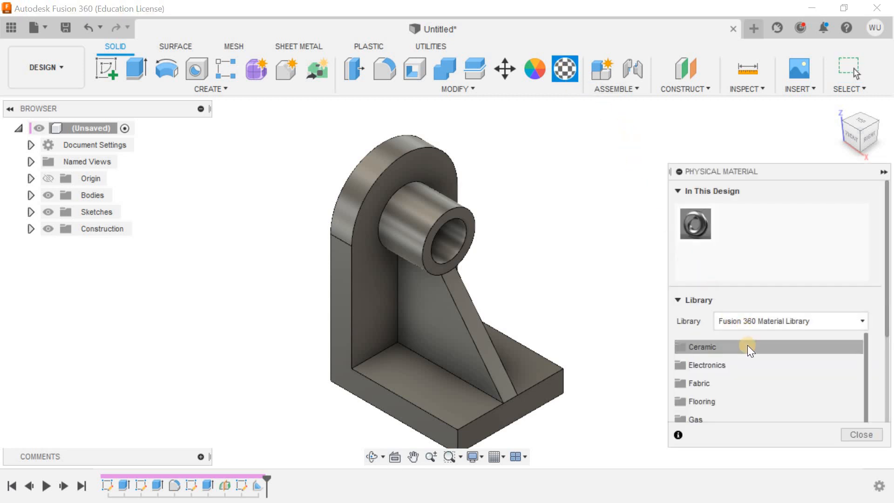
left_click(694, 411)
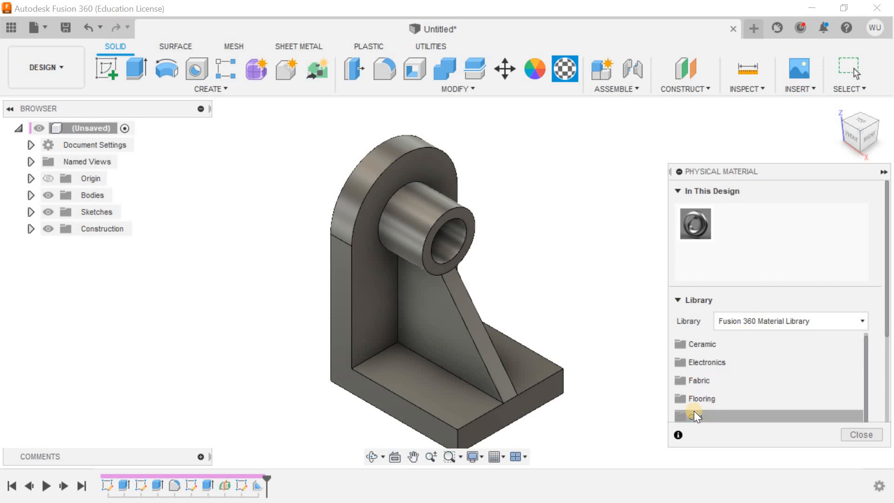
scroll(736, 373, "down", 5)
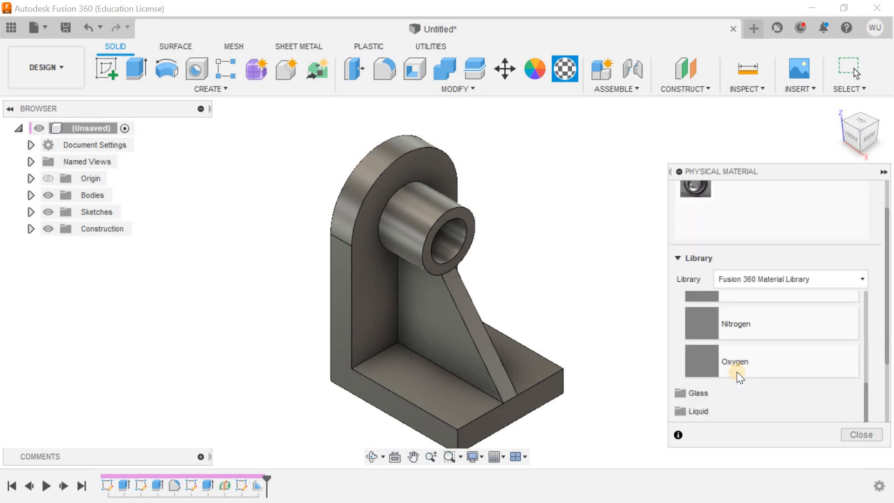
scroll(737, 371, "up", 5)
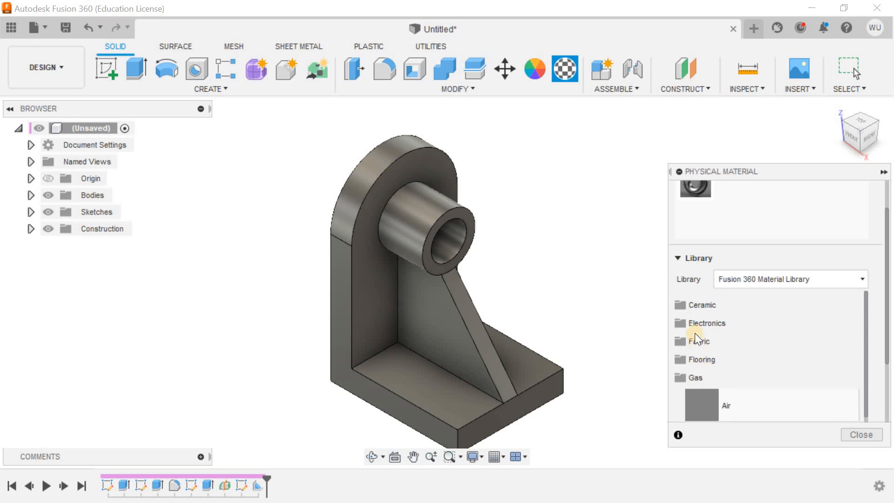
scroll(713, 319, "down", 3)
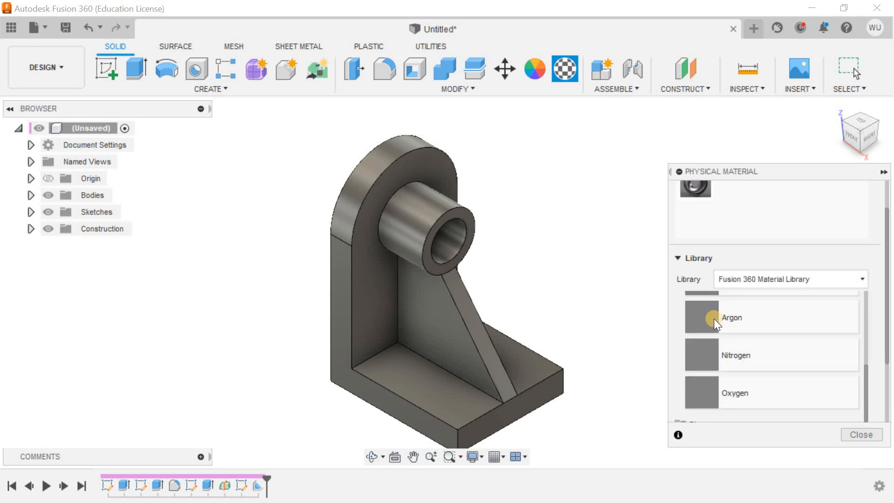
scroll(714, 318, "up", 3)
left_click(677, 186)
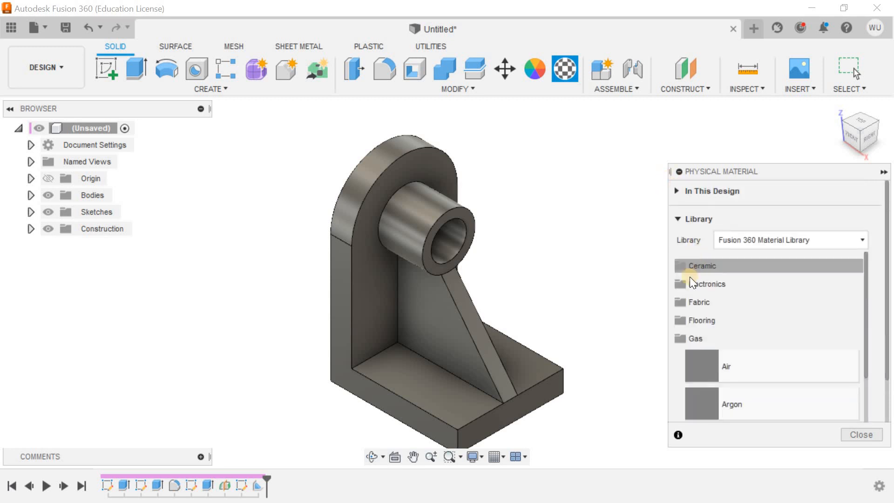
scroll(719, 321, "down", 5)
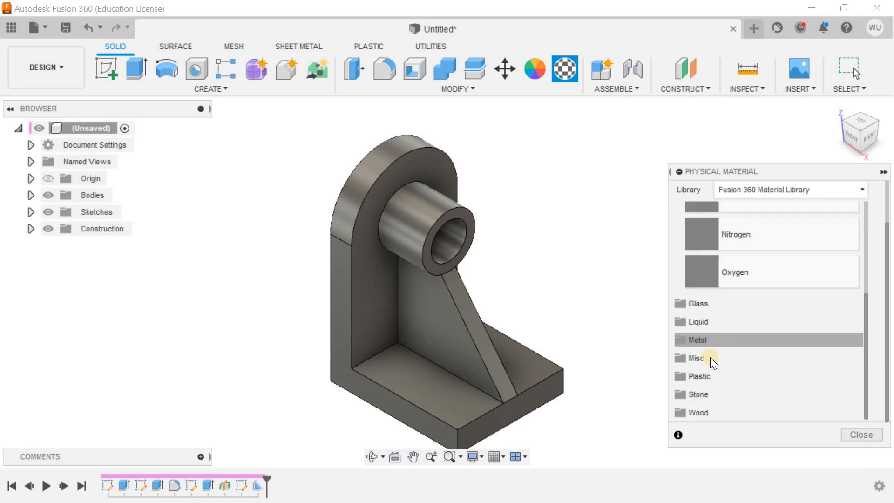
left_click(748, 342)
- Apply an aluminum material from the Metal category to the bracket body and finish the physical material assignment
scroll(747, 342, "down", 3)
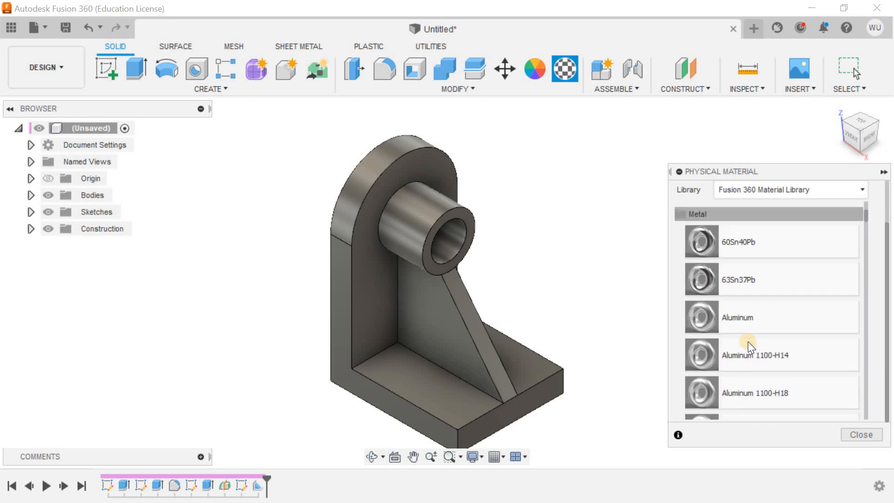
scroll(747, 342, "down", 10)
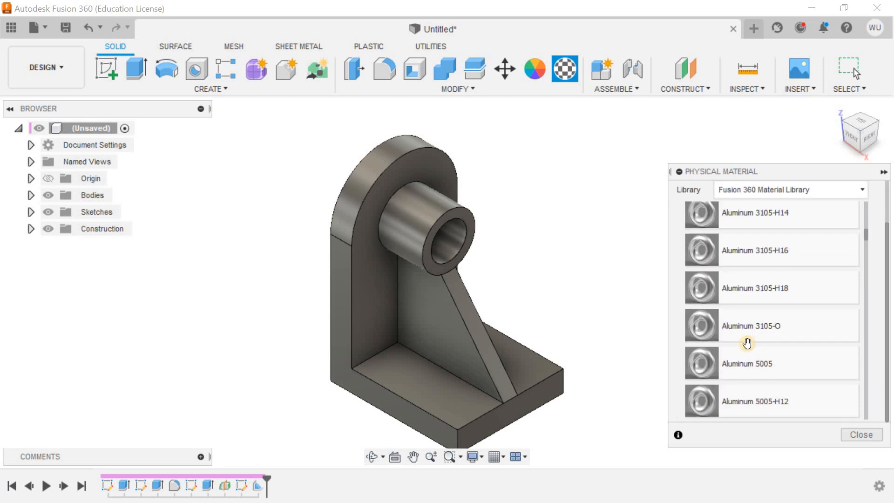
scroll(747, 343, "up", 5)
left_click_drag(712, 326, 462, 320)
left_click(852, 431)
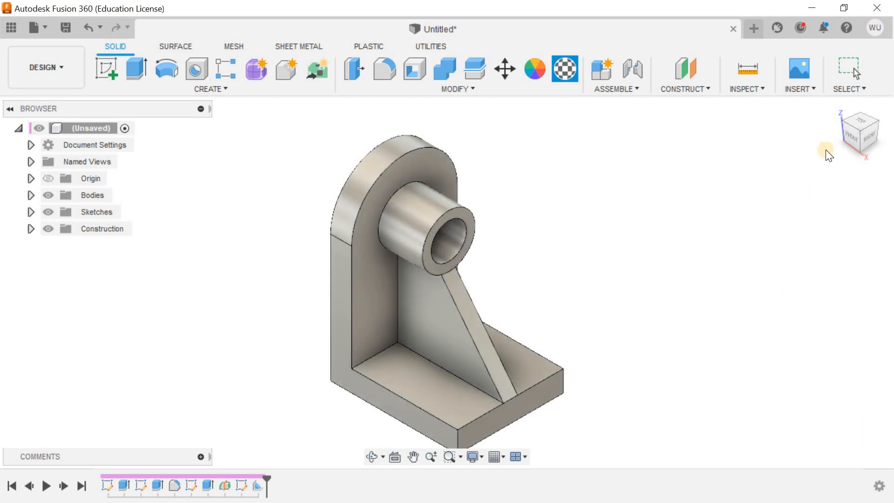